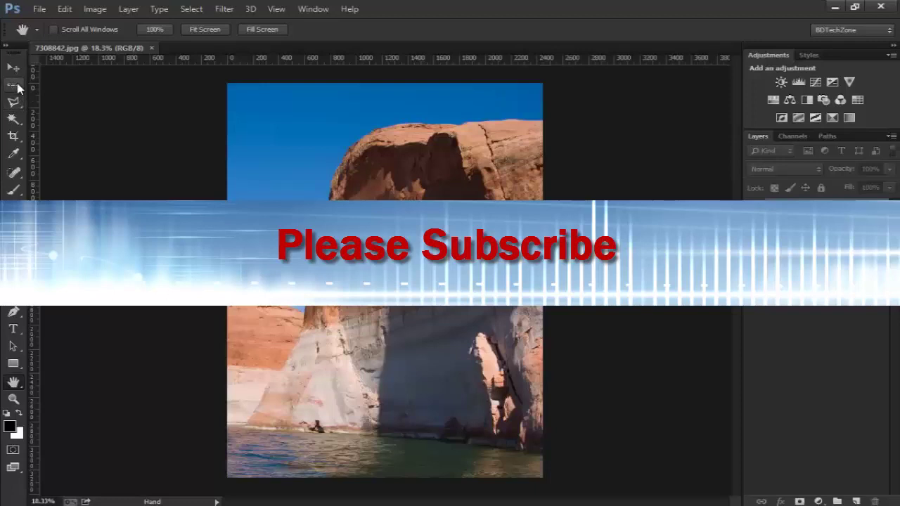
Switch to the Single Row Marquee selection tool.
click(19, 88)
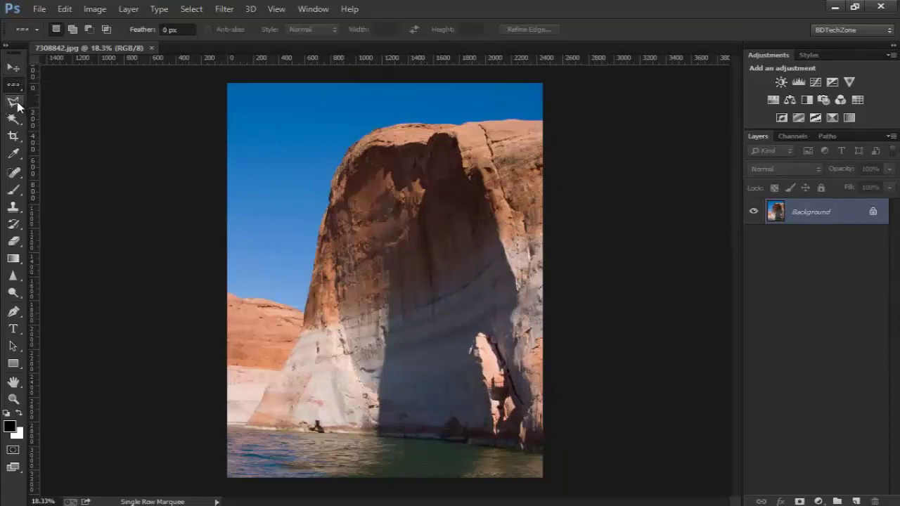
Browse the Lasso, Polygonal Lasso and Magnetic Lasso variants, keep Polygonal Lasso, then pick Zoom.
click(18, 106)
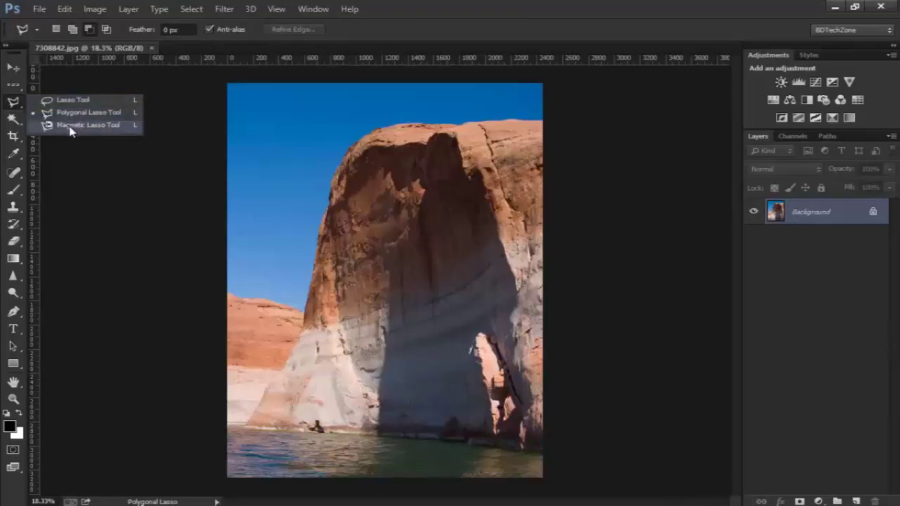
click(461, 7)
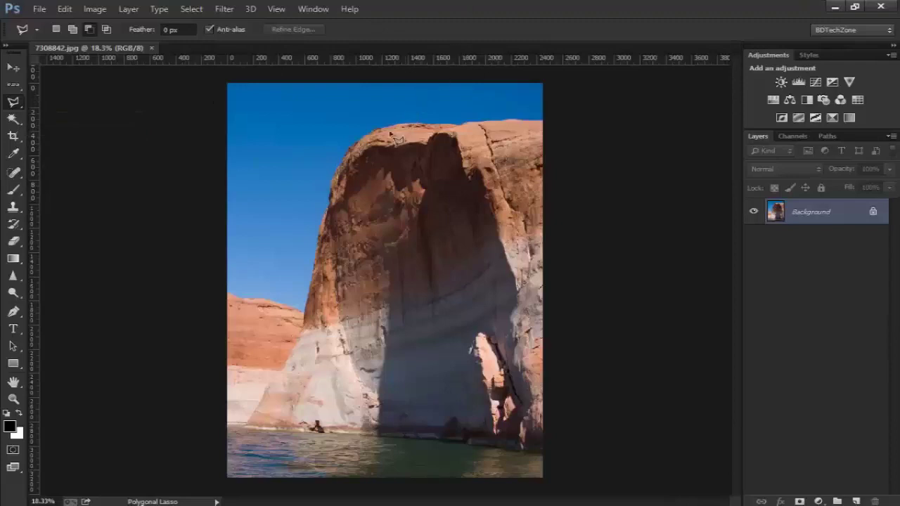
right_click(23, 106)
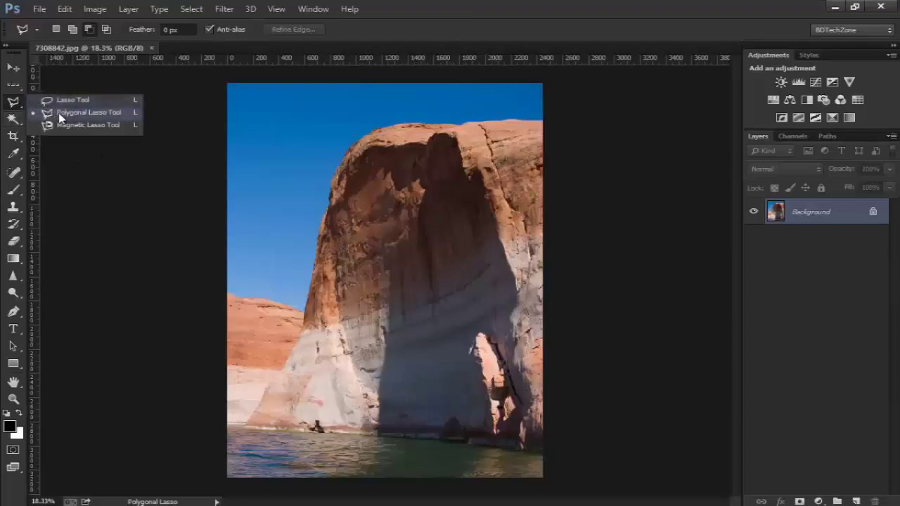
click(60, 115)
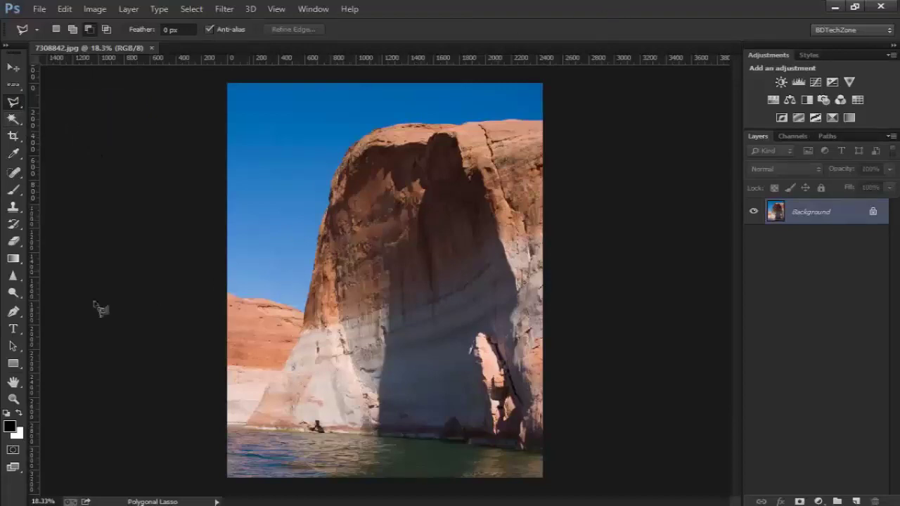
click(13, 398)
Zoom and pan to frame the upper cliff edge against the sky, then reselect Polygonal Lasso.
click(349, 186)
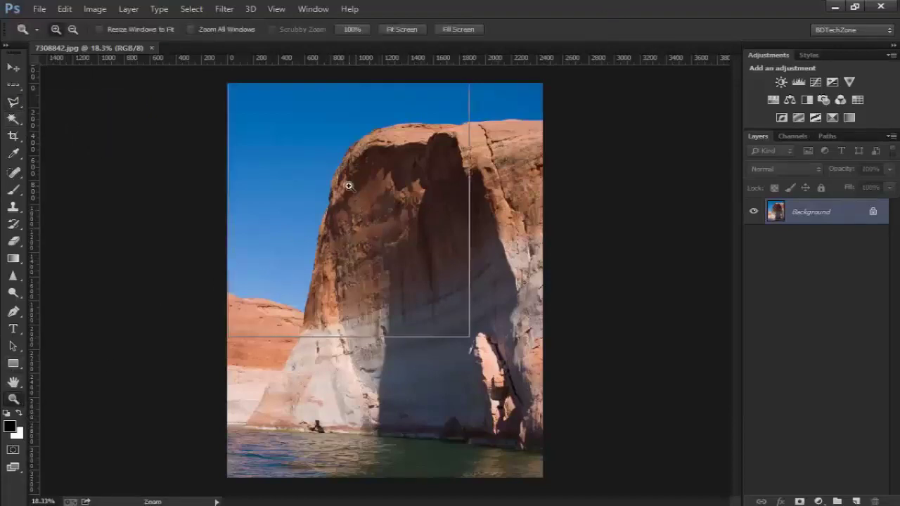
click(349, 186)
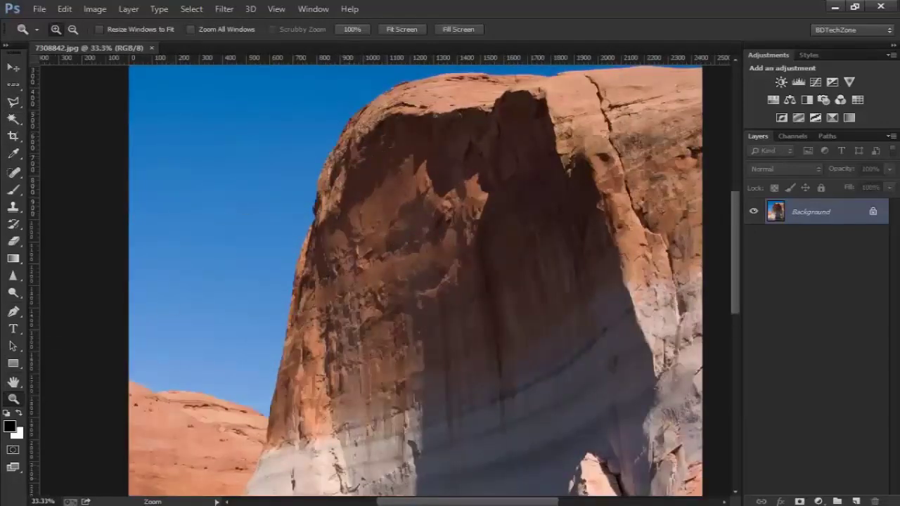
drag(431, 504, 407, 501)
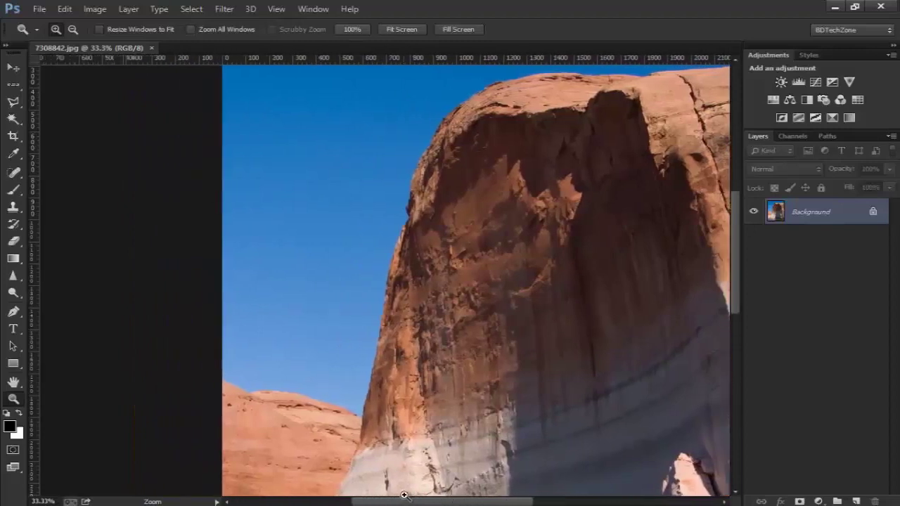
drag(407, 496, 403, 495)
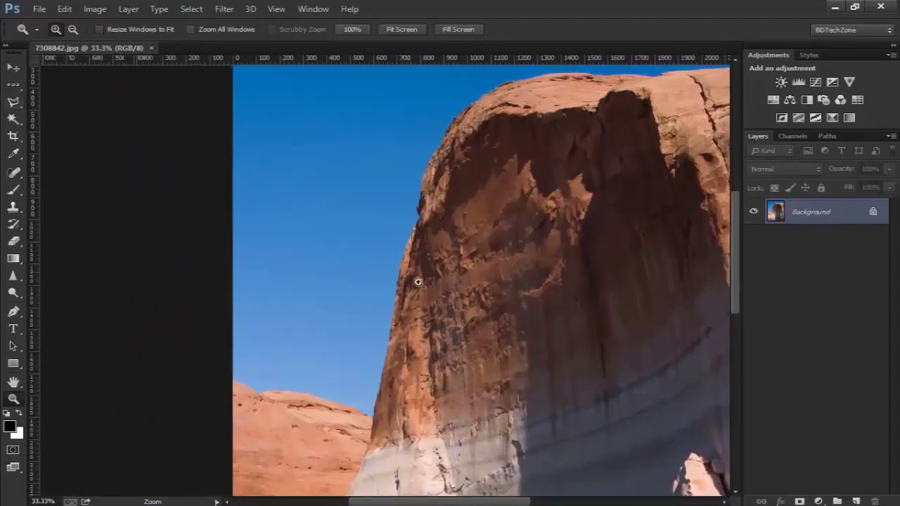
scroll(442, 284, down, 3)
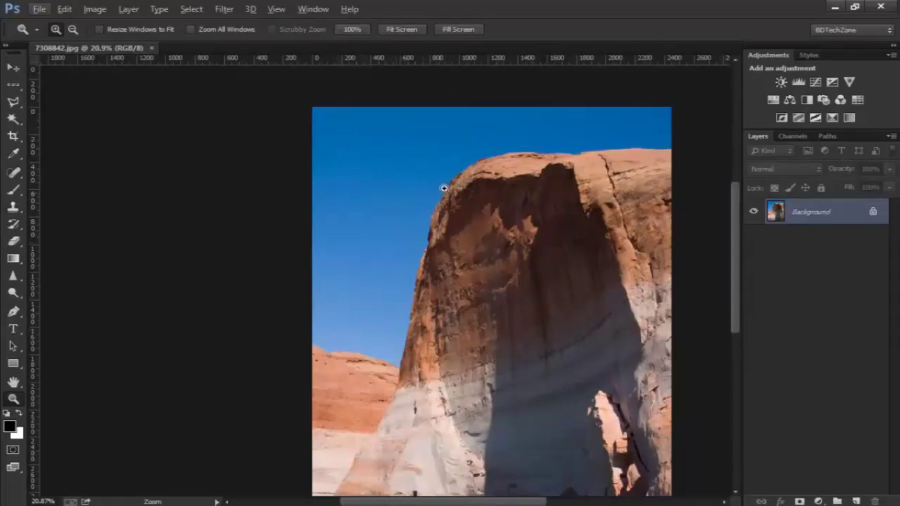
click(421, 210)
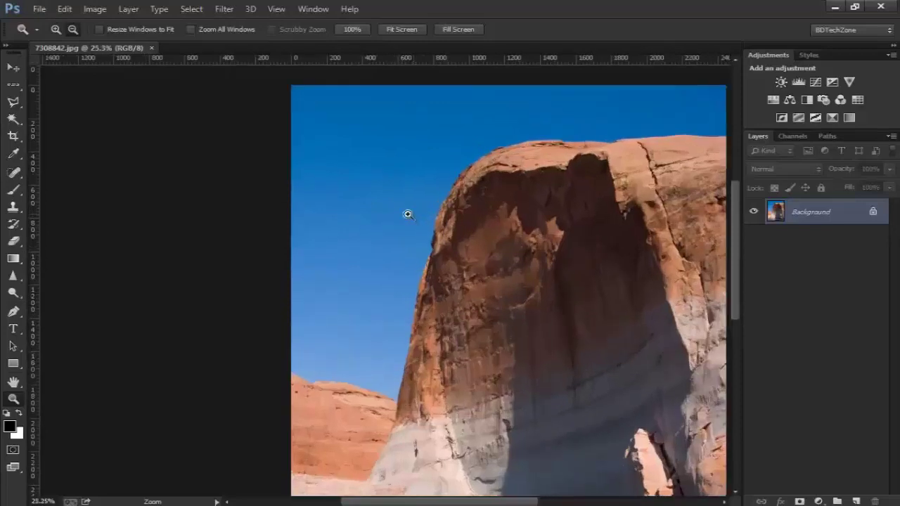
click(13, 105)
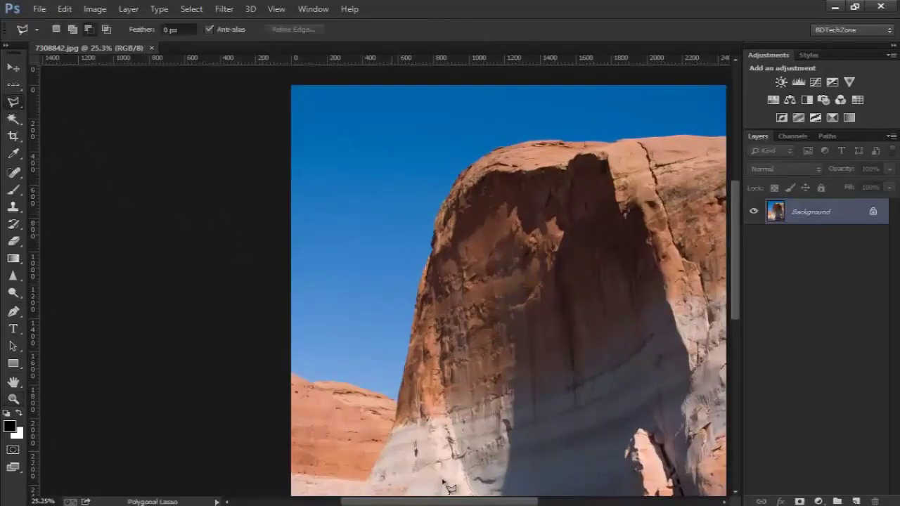
Trace polygonal lasso points along the low ridge and up the cliff's sky edge.
scroll(443, 485, up, 2)
scroll(443, 485, up, 1)
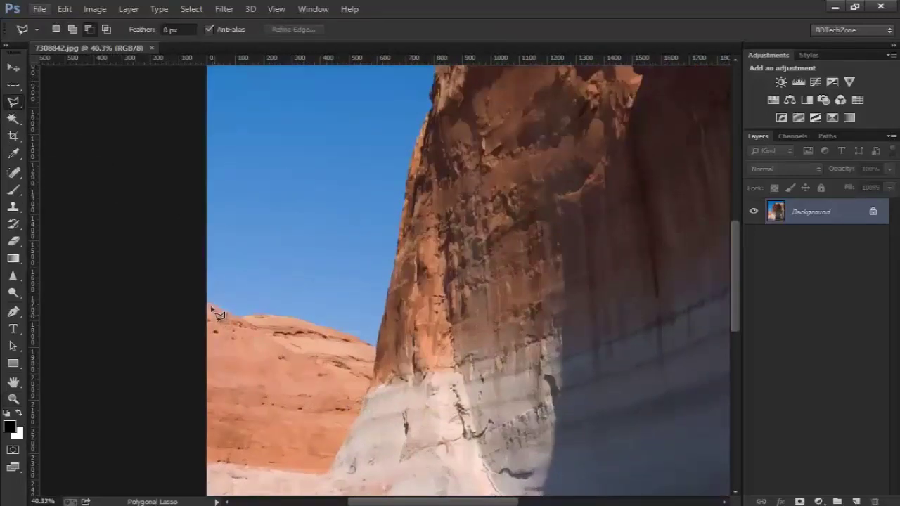
click(208, 303)
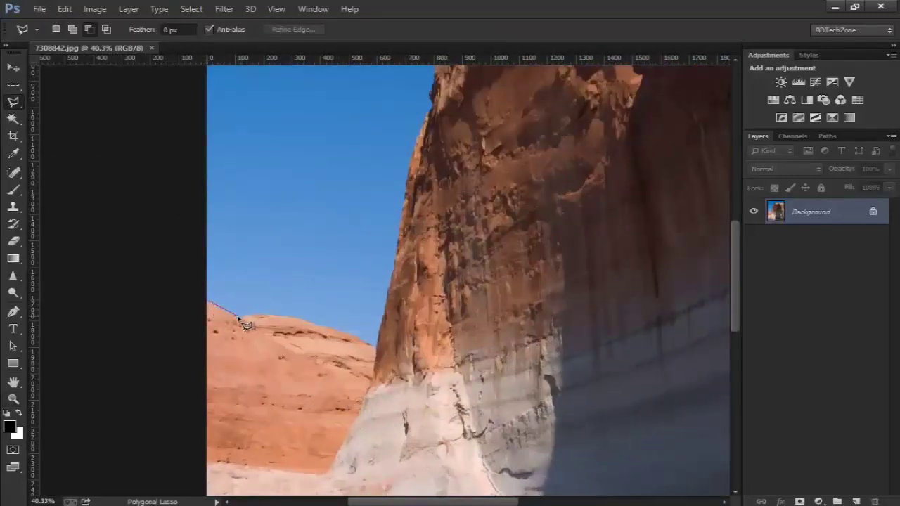
click(237, 317)
click(278, 315)
click(379, 345)
click(397, 195)
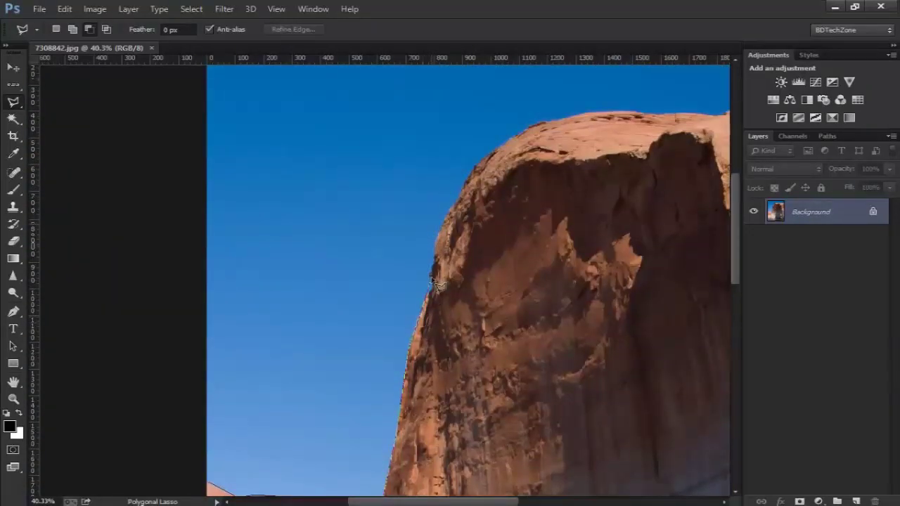
click(435, 242)
click(477, 166)
click(549, 119)
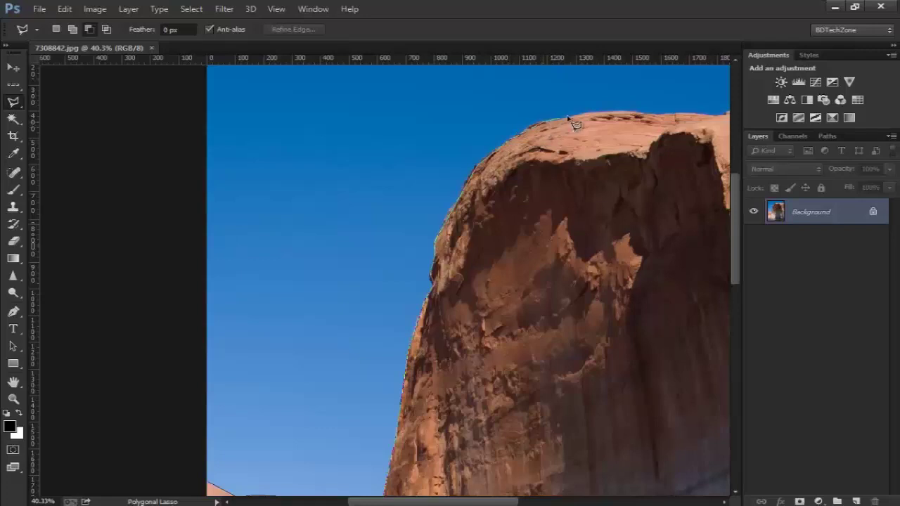
Pan to the image's right edge and close the outline around the right, bottom and left.
drag(681, 101, 513, 123)
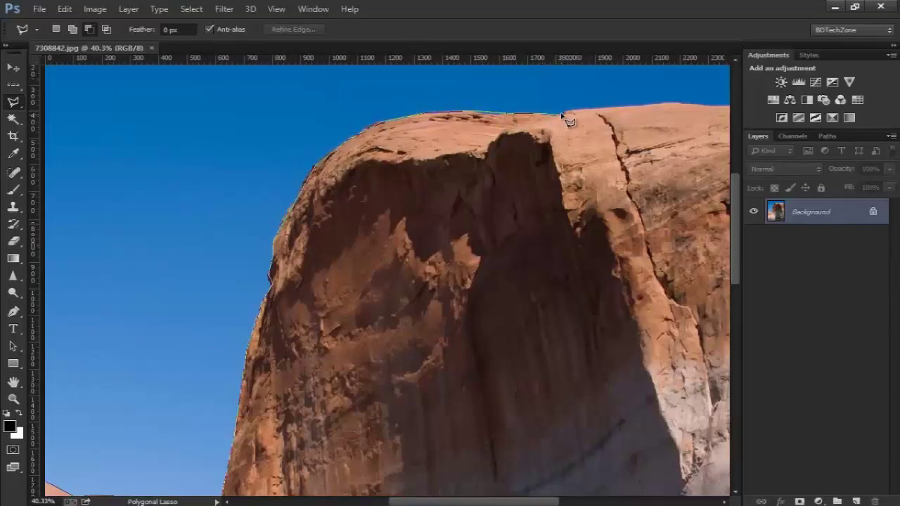
drag(570, 122, 15, 91)
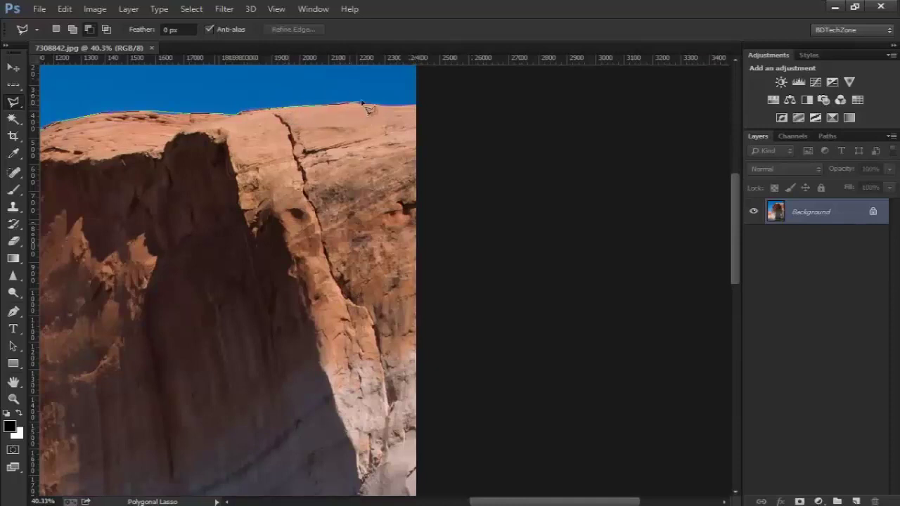
click(417, 106)
click(484, 350)
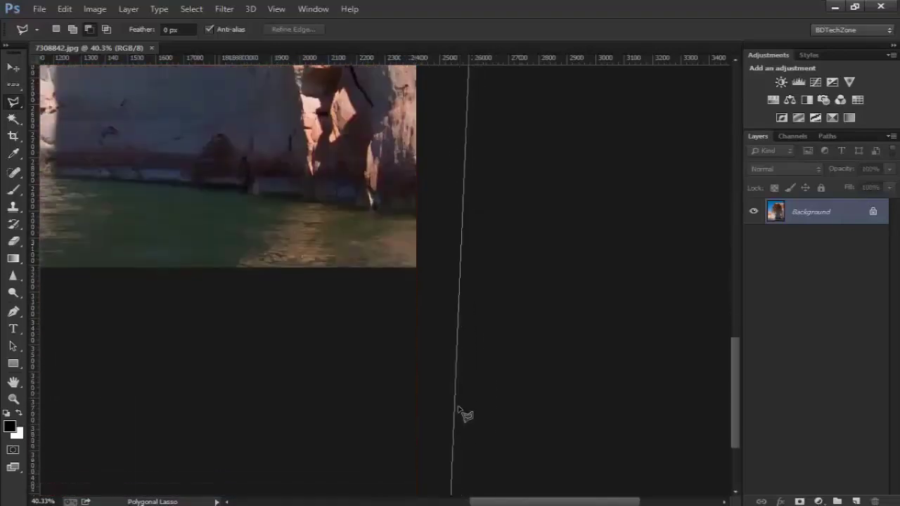
click(462, 394)
click(378, 304)
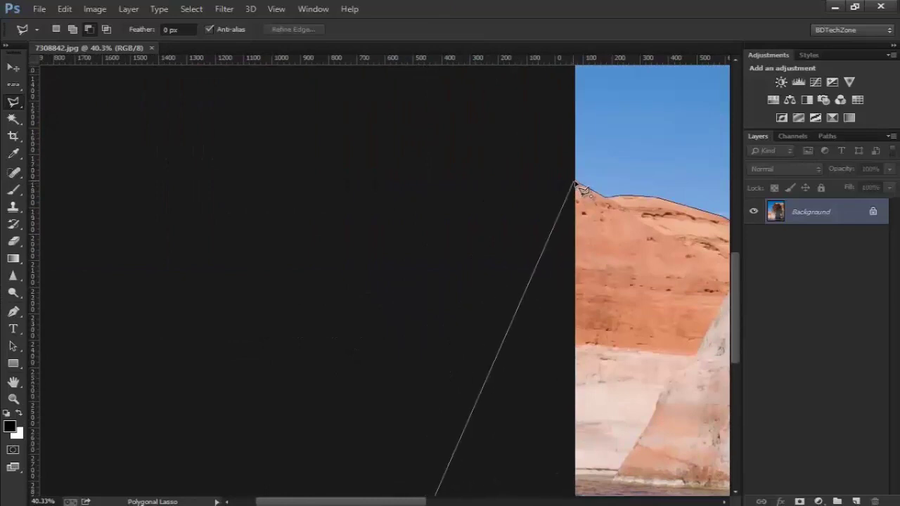
click(577, 186)
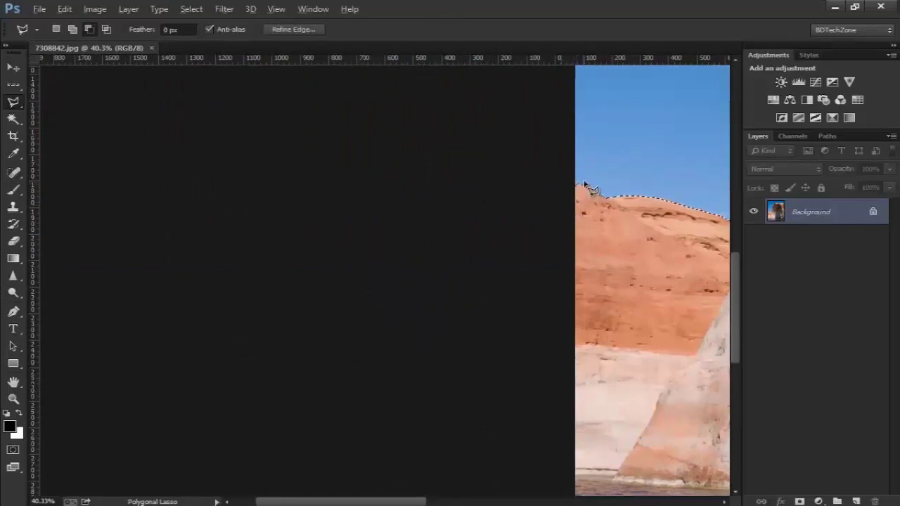
Zoom in and out to inspect the cliff selection edge, then open Refine Edge.
scroll(586, 186, down, 2)
scroll(589, 188, down, 1)
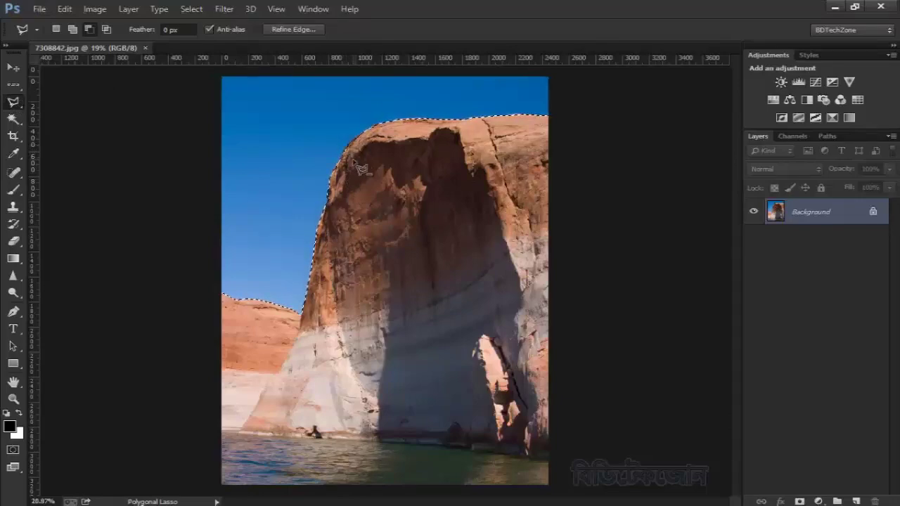
scroll(361, 169, up, 2)
scroll(344, 171, up, 2)
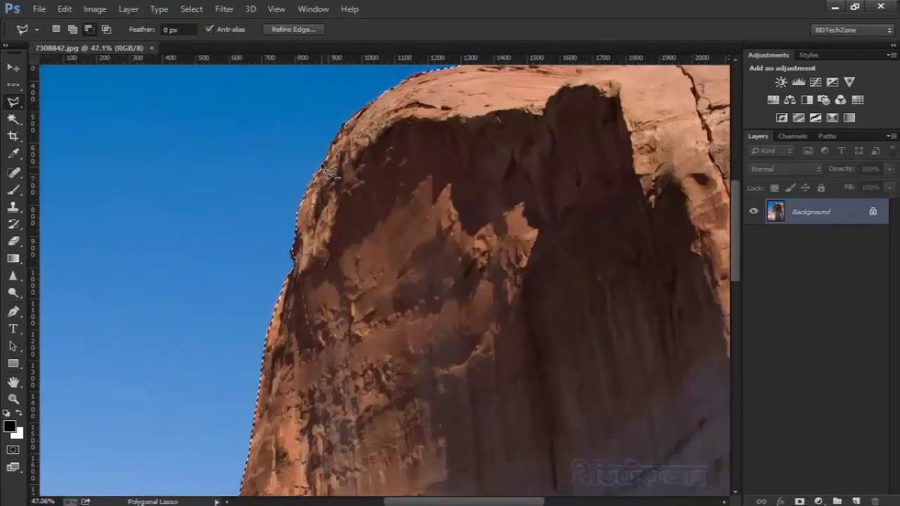
scroll(329, 172, down, 3)
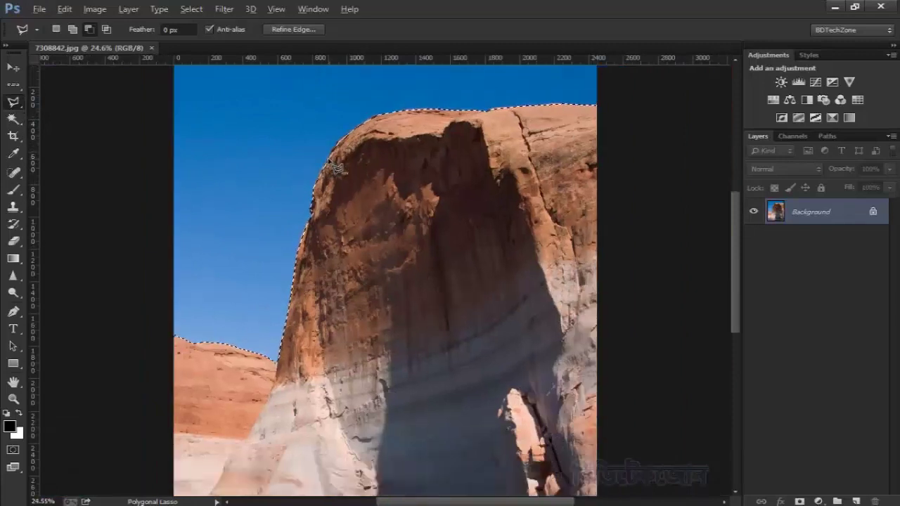
scroll(335, 167, down, 2)
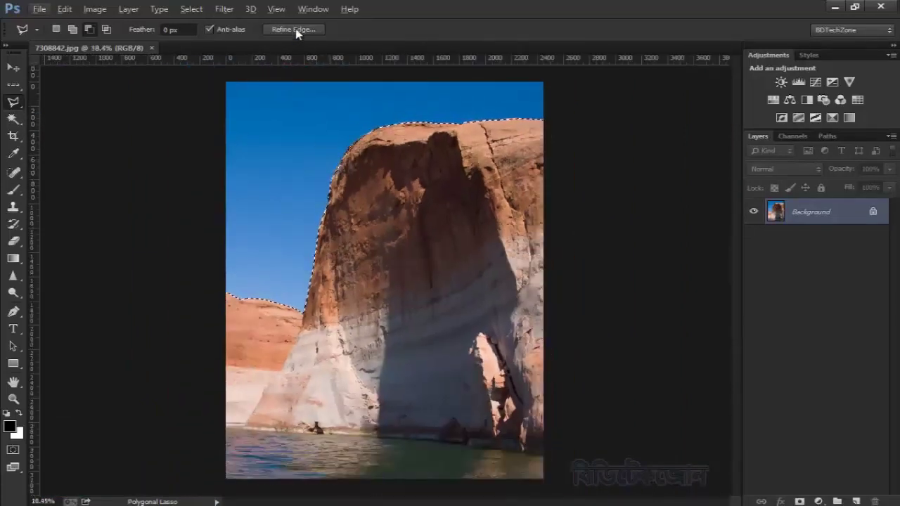
click(294, 29)
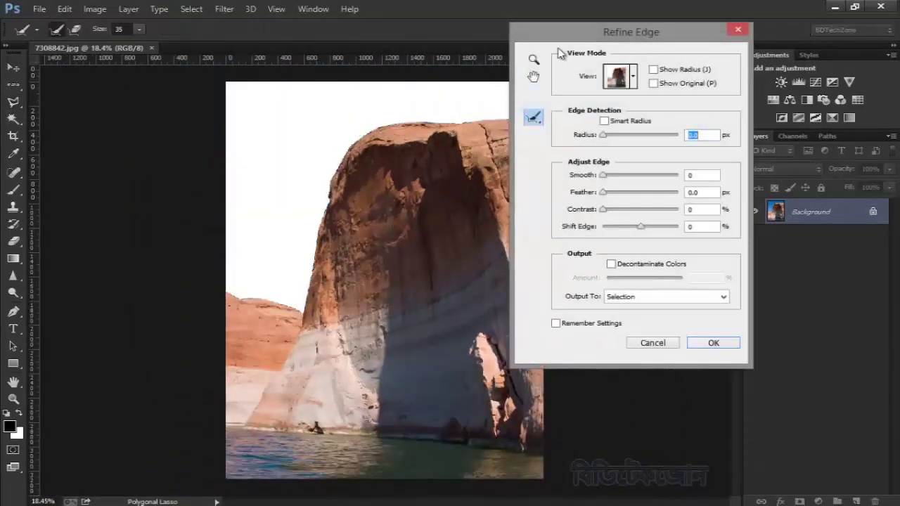
Refine the edge with Radius 4.4, Smooth 10, Feather 2.9, Contrast 4 and Shift Edge +27.
drag(559, 28, 595, 36)
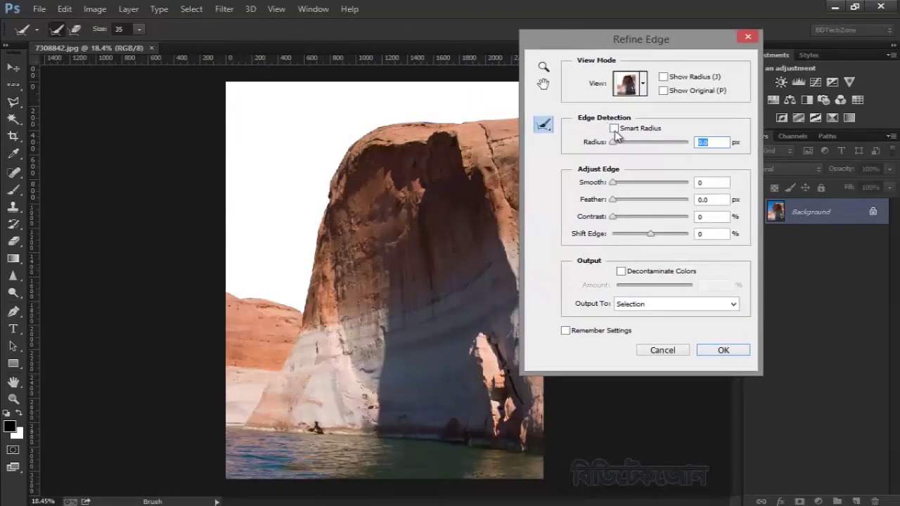
drag(618, 142, 628, 145)
drag(631, 143, 631, 143)
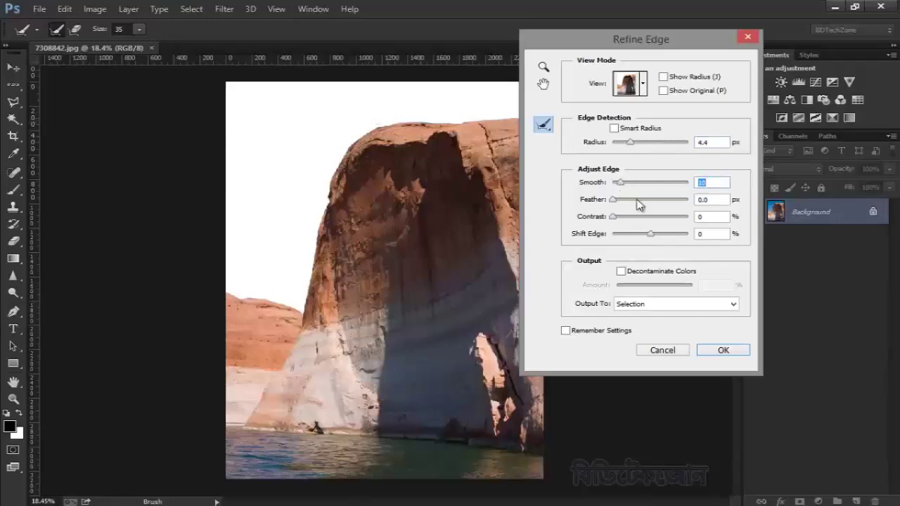
drag(614, 200, 625, 200)
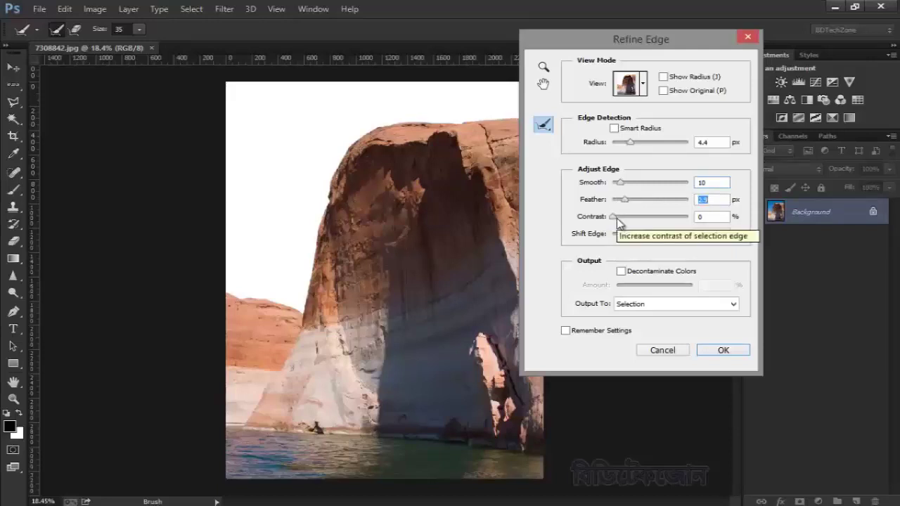
click(617, 218)
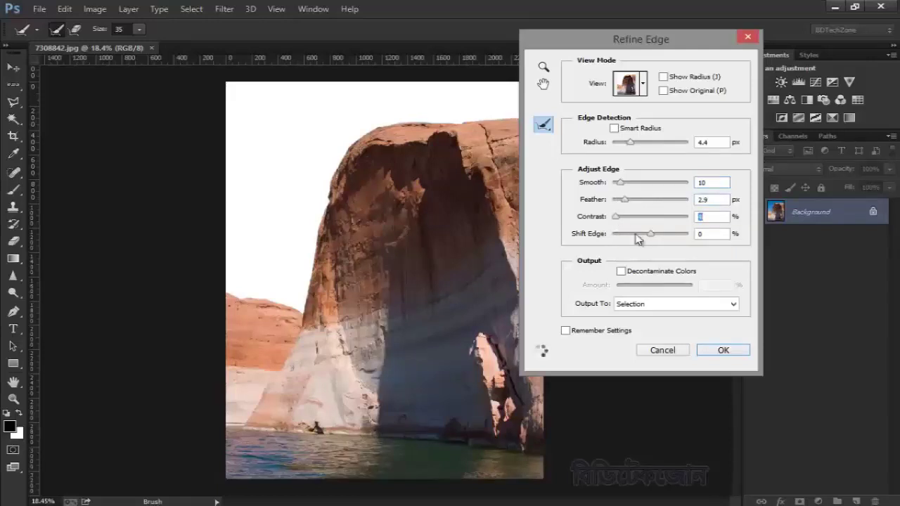
click(658, 235)
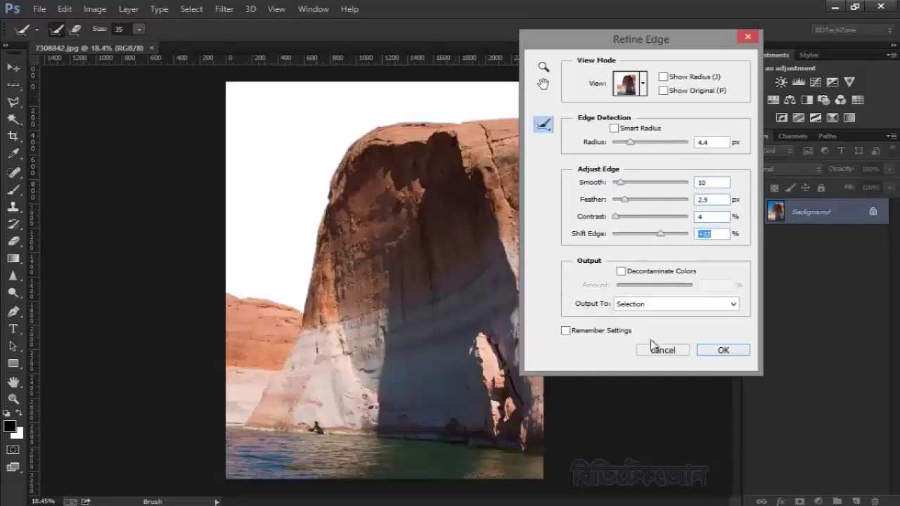
click(719, 351)
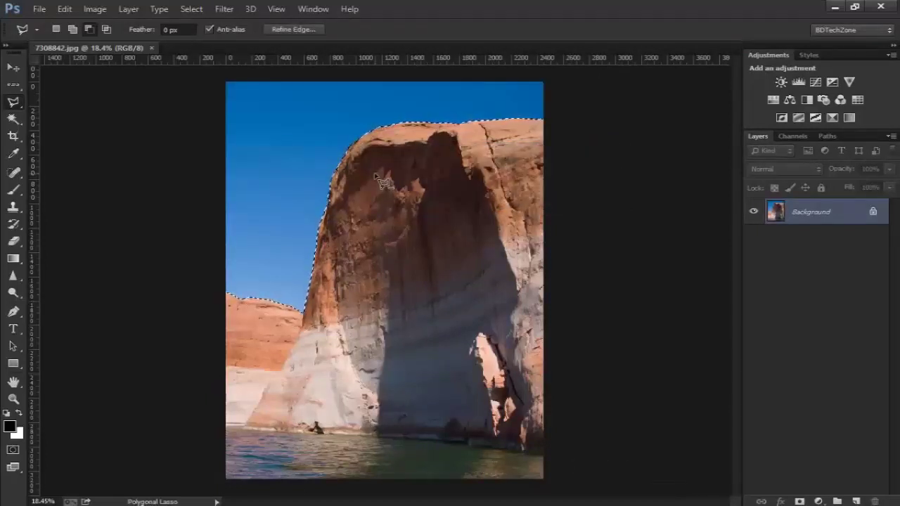
Invert the cliff selection with Select > Inverse so the blue sky is selected.
click(190, 10)
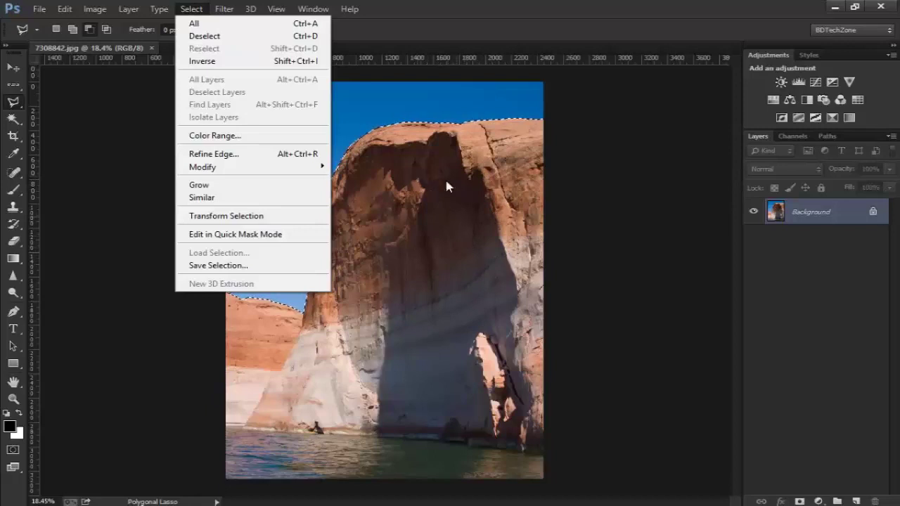
click(427, 64)
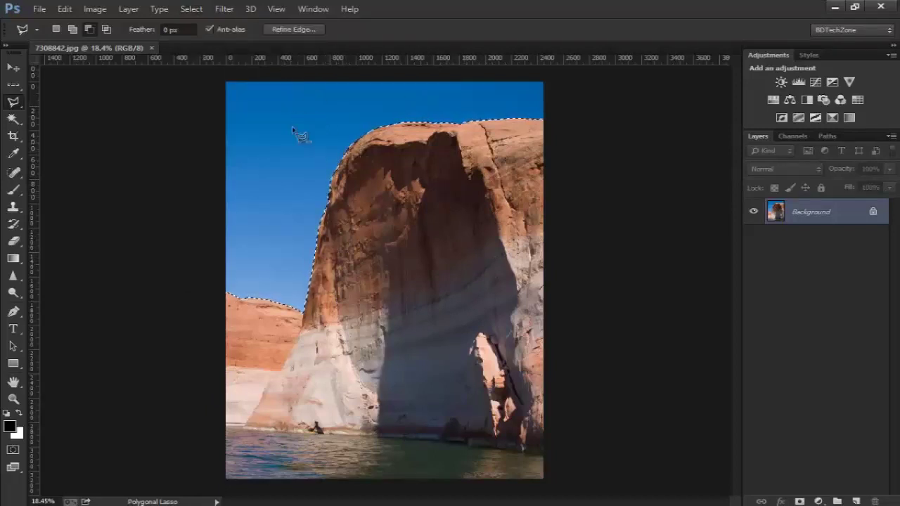
click(197, 9)
click(197, 62)
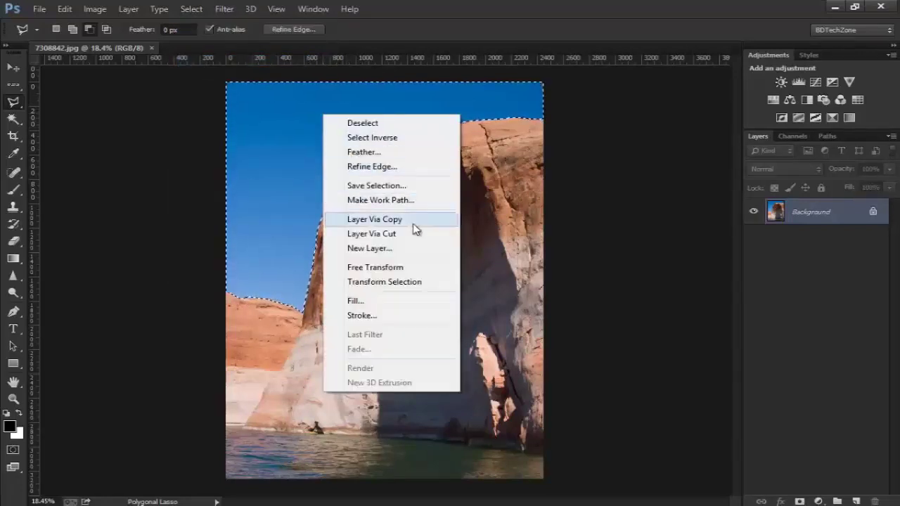
key(Escape)
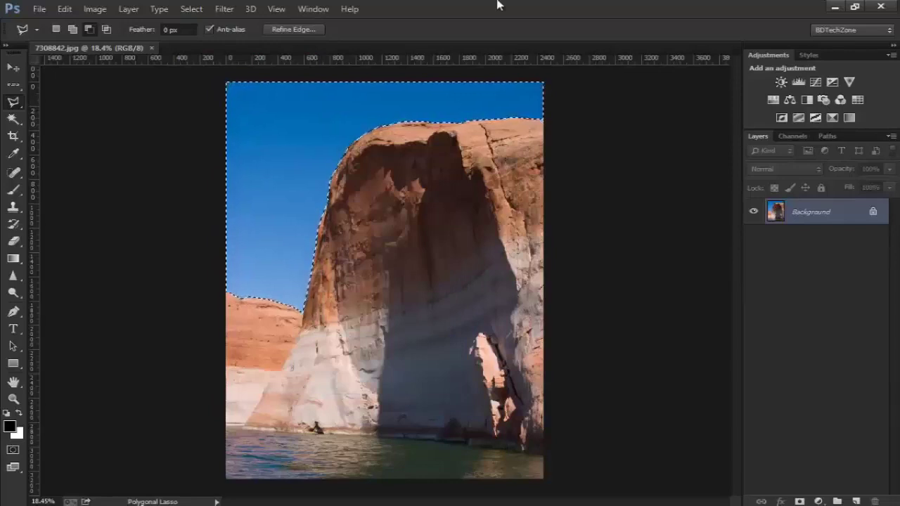
Fill the selected sky with White using the Fill dialog (Shift+F5).
key(shift+F5)
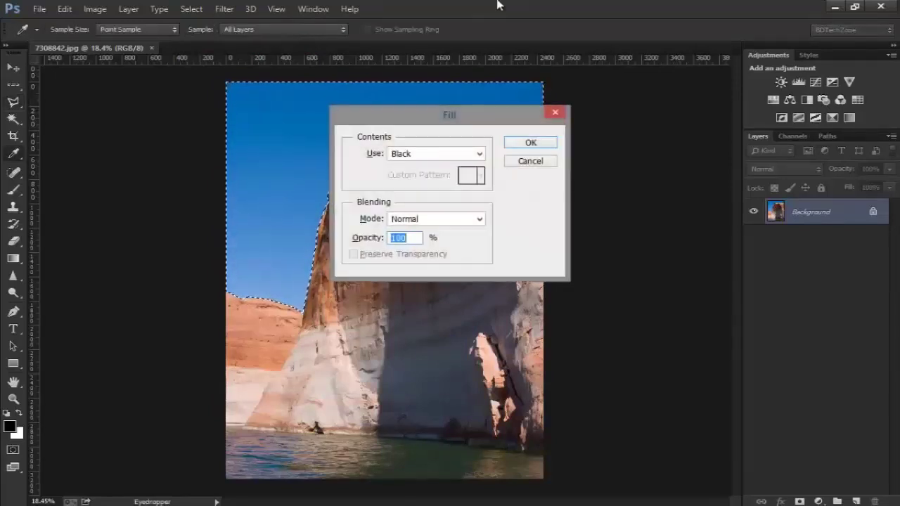
click(479, 155)
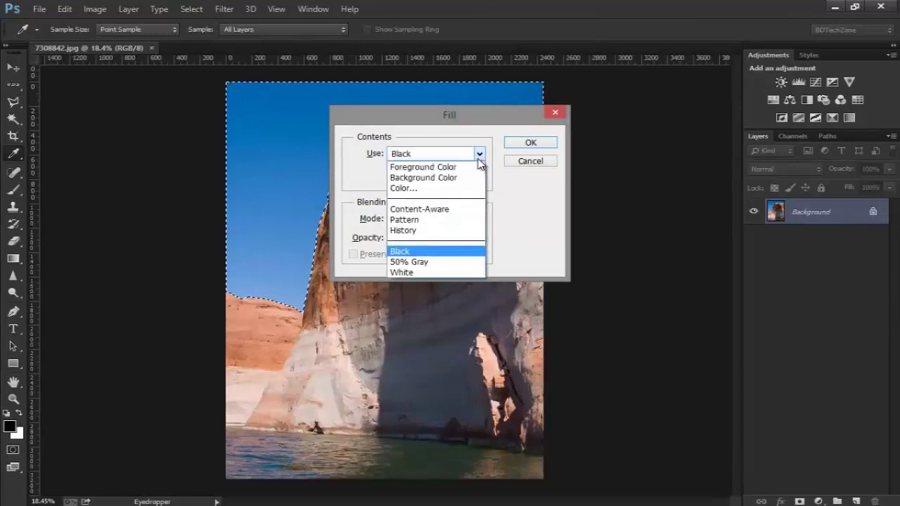
click(427, 272)
click(529, 143)
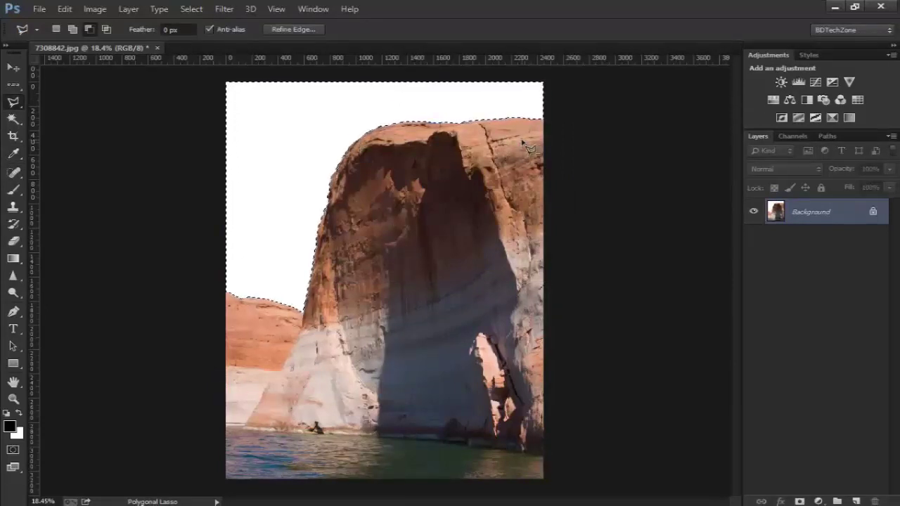
click(191, 8)
click(424, 5)
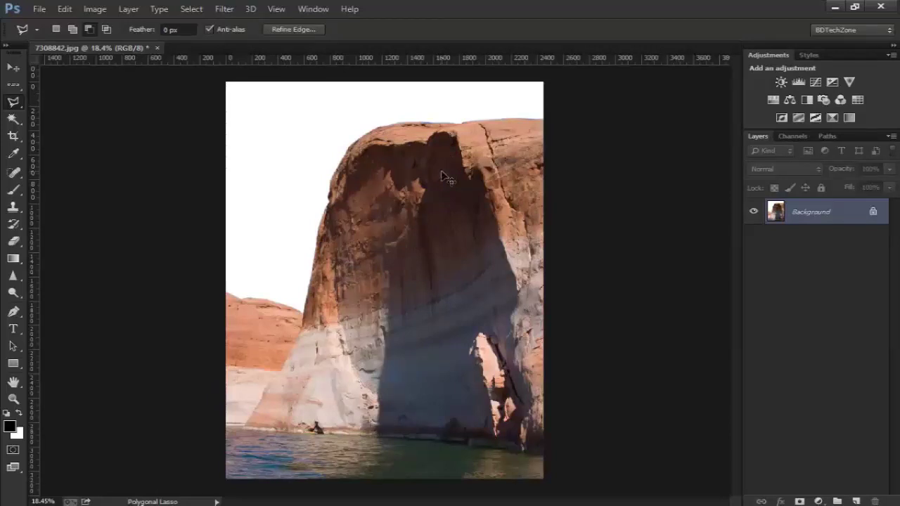
Undo the white fill, reselect the sky and cut it onto Layer 1 via Layer Via Cut.
key(ctrl+z)
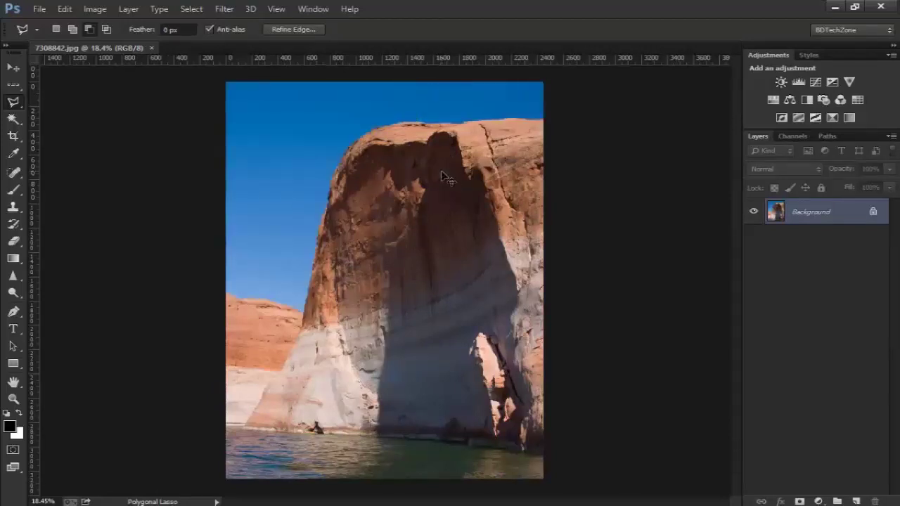
key(ctrl+shift+d)
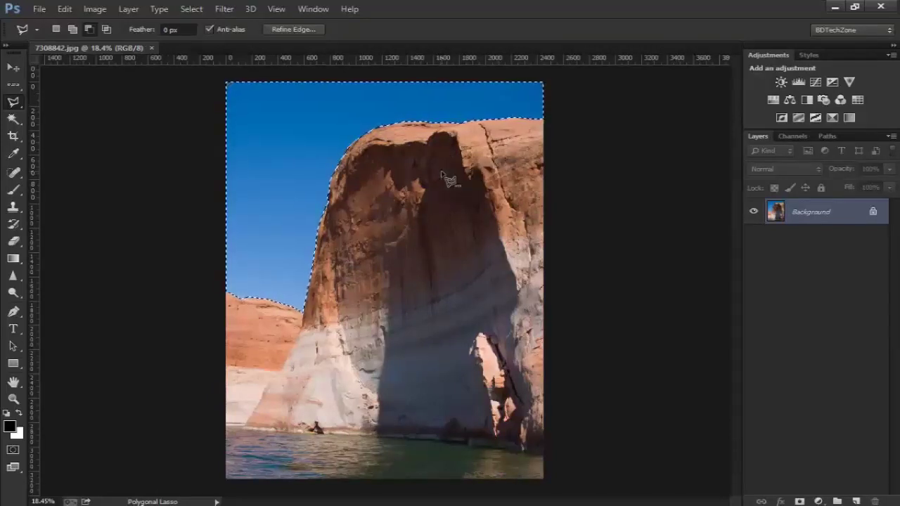
right_click(312, 124)
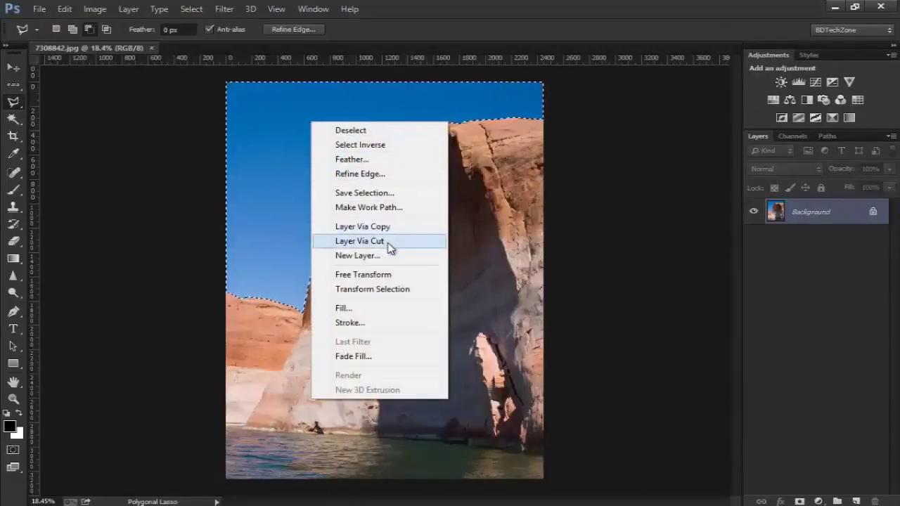
click(390, 242)
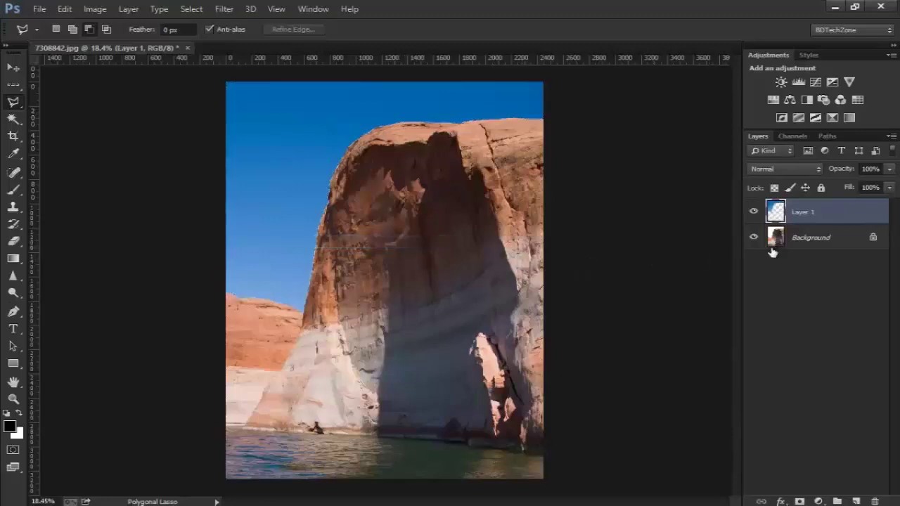
Toggle visibility of Layer 1 and the background to compare the sky cut.
click(754, 212)
click(754, 212)
click(754, 238)
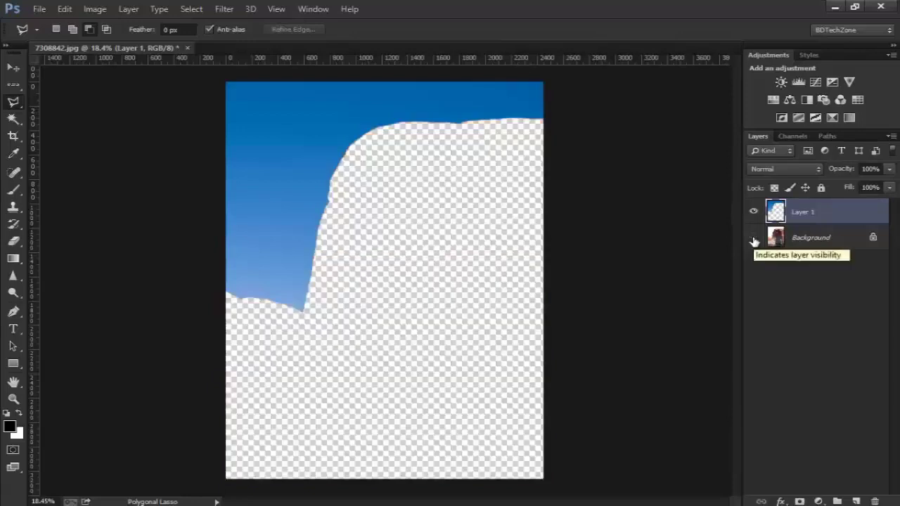
click(754, 238)
click(755, 213)
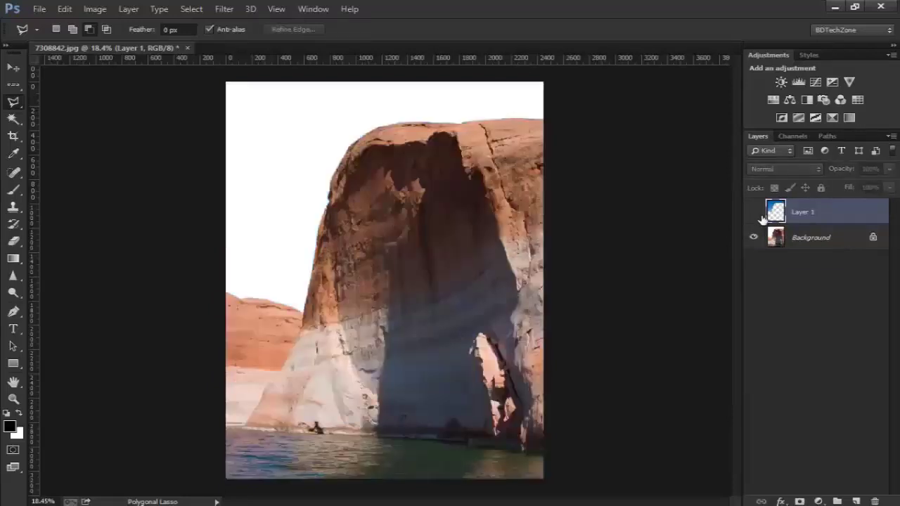
click(754, 211)
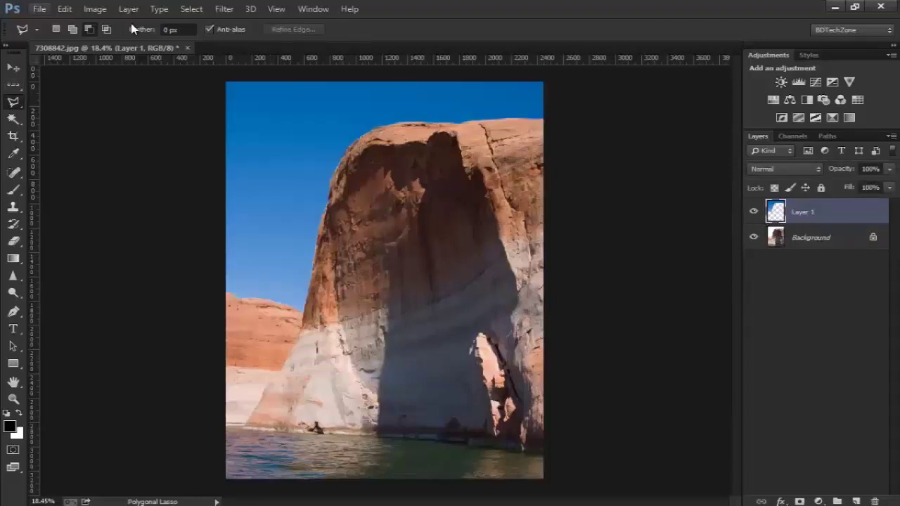
Move the sky layer down and right over the cliff, then delete it.
click(13, 68)
mouse_move(347, 95)
mouse_down()
mouse_move(412, 181)
mouse_move(251, 196)
mouse_move(294, 156)
mouse_up()
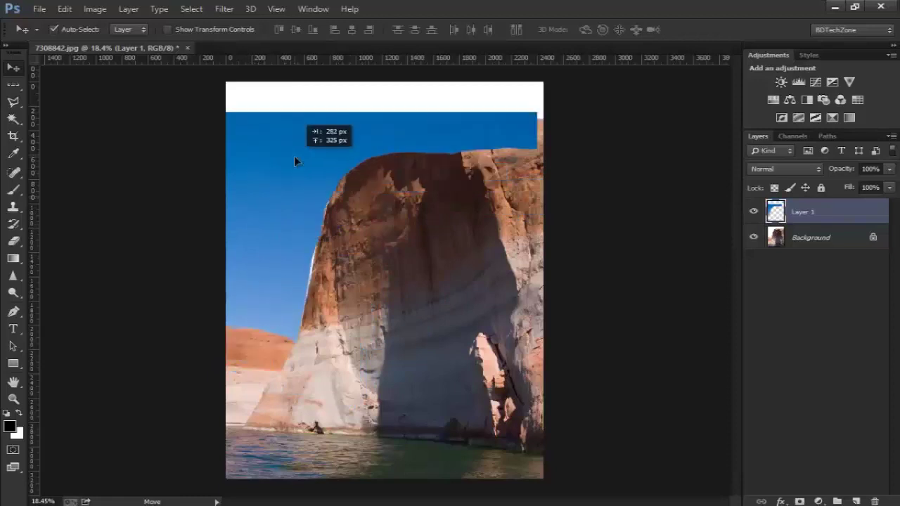
key(Delete)
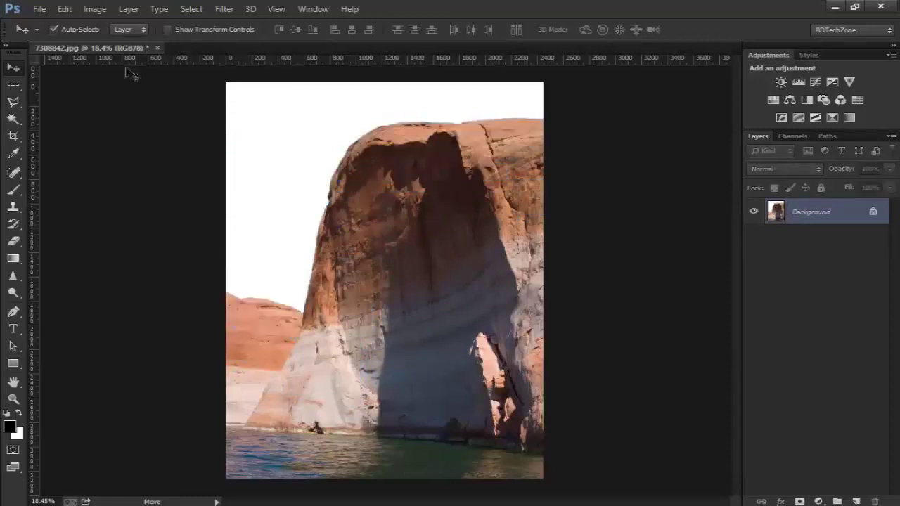
Check the File menu and lasso variants without changing anything.
click(39, 8)
click(481, 6)
click(9, 104)
right_click(13, 102)
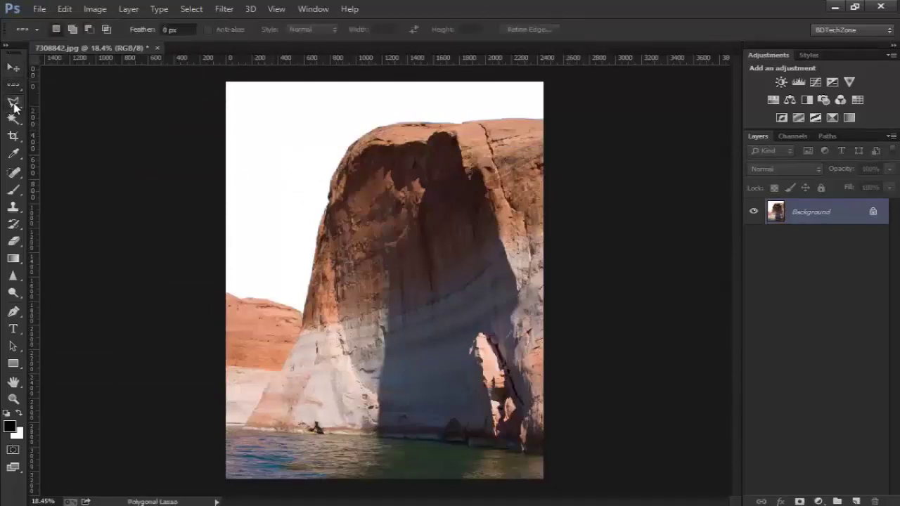
click(726, 6)
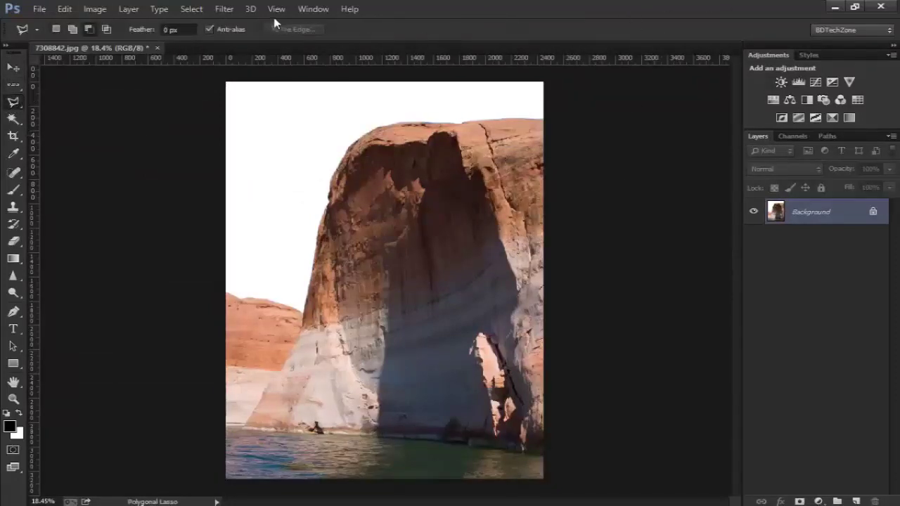
Revert the photo to its original snapshot in History, then choose the freehand Lasso.
click(313, 8)
click(331, 206)
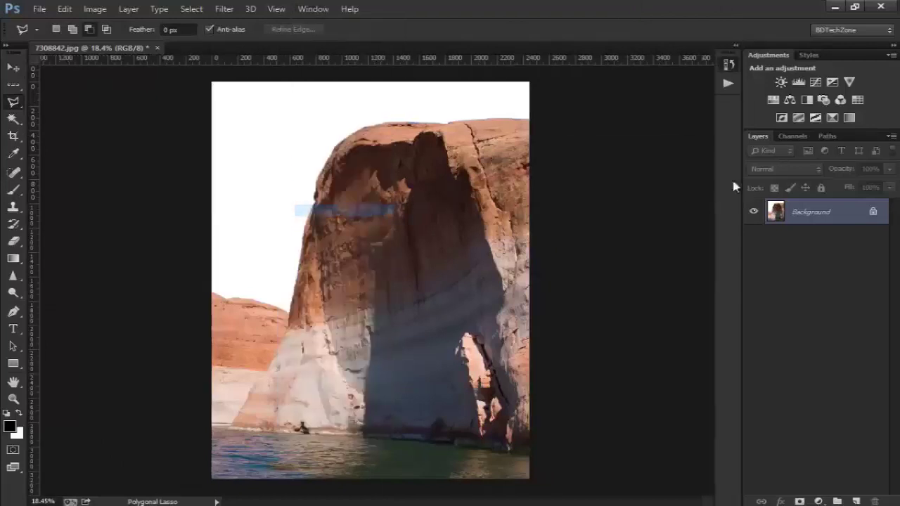
click(729, 64)
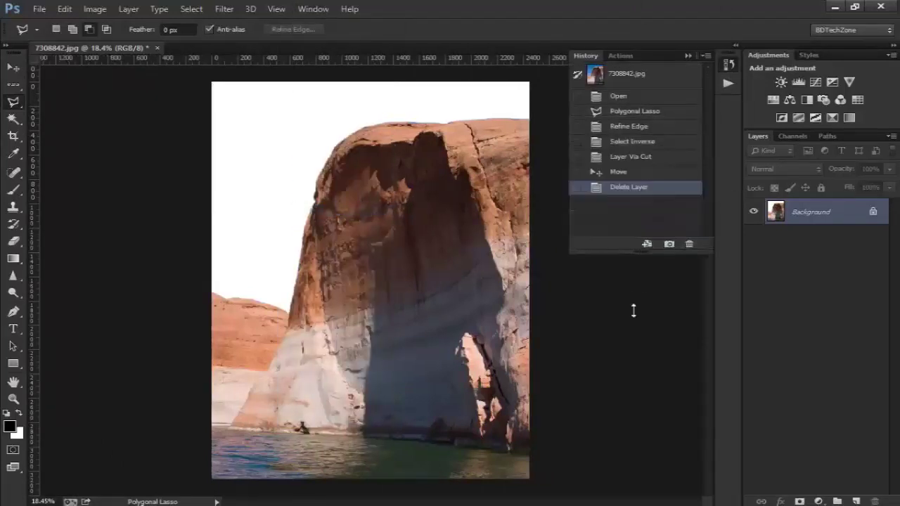
drag(643, 180, 636, 331)
click(629, 74)
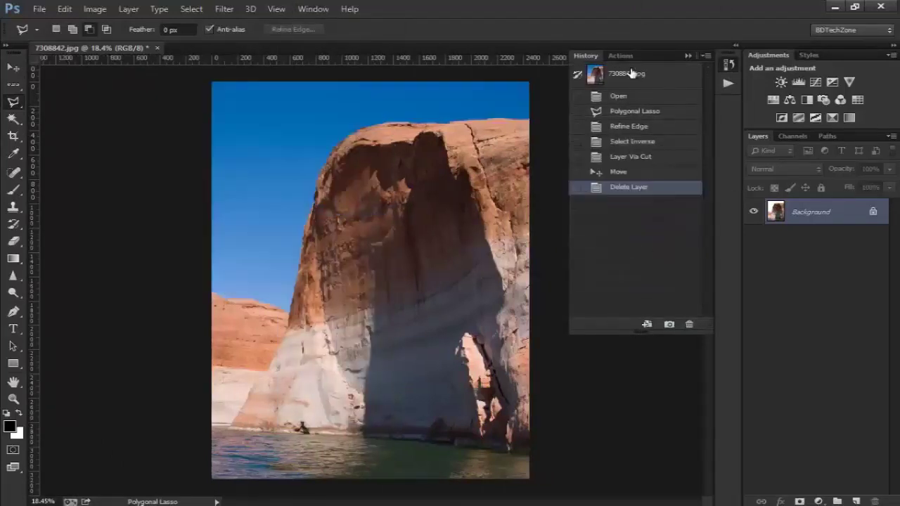
click(689, 56)
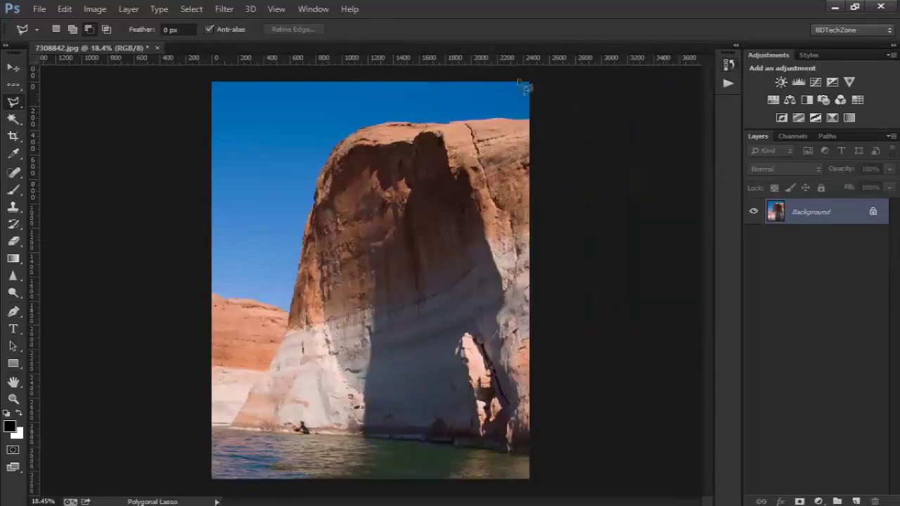
right_click(12, 104)
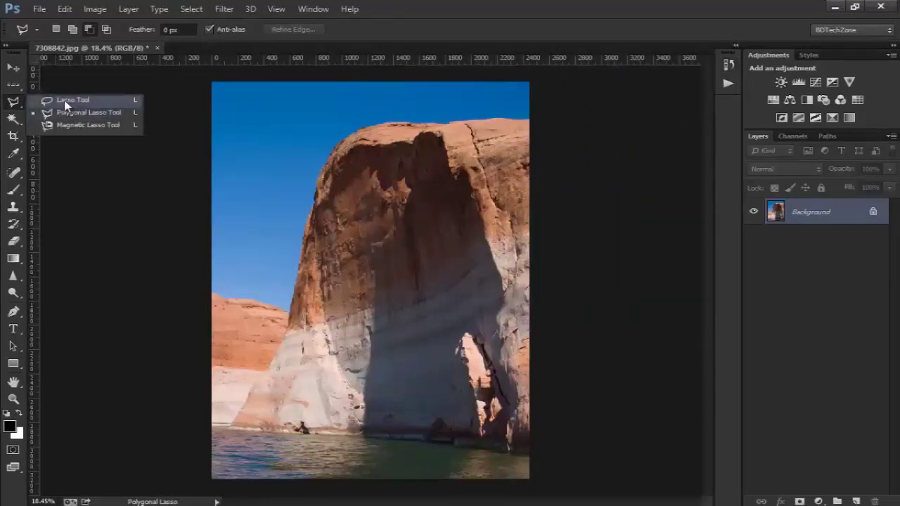
click(65, 100)
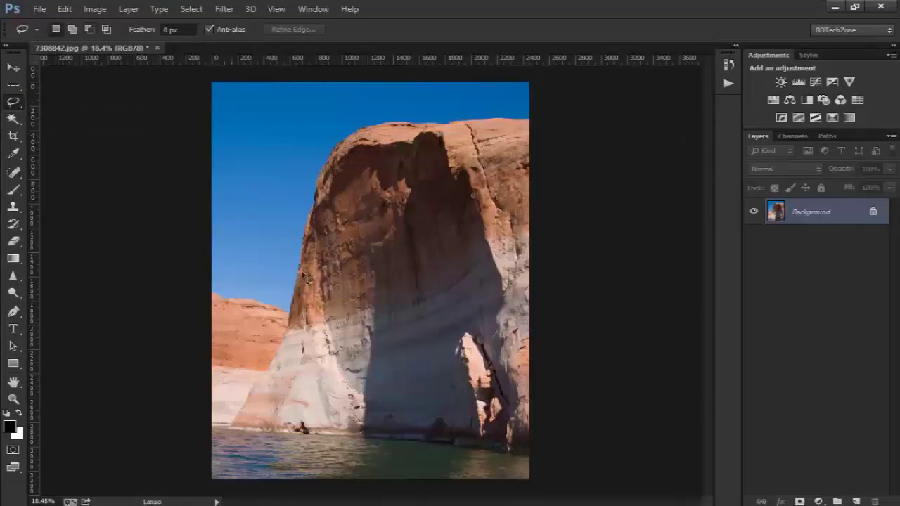
Lasso a freehand patch of the left sky, fill it with White, then deselect.
scroll(275, 260, up, 2)
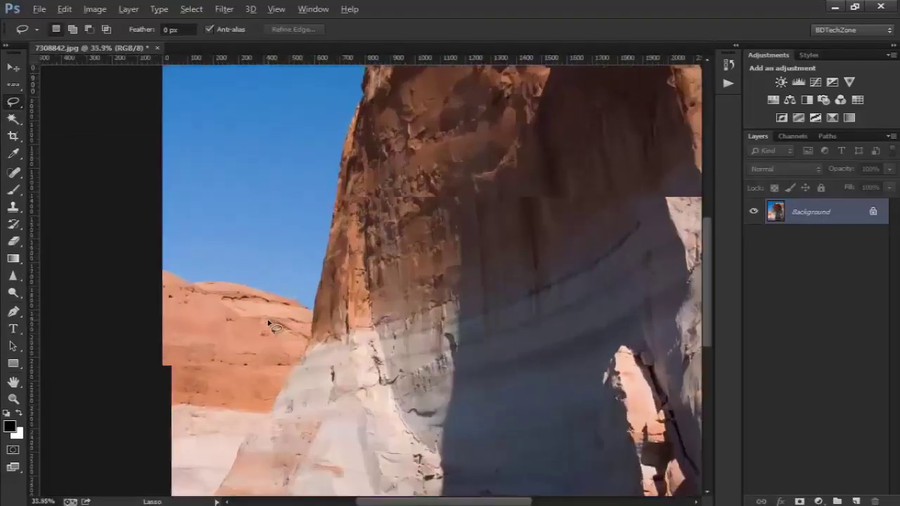
scroll(250, 241, up, 2)
scroll(242, 274, up, 2)
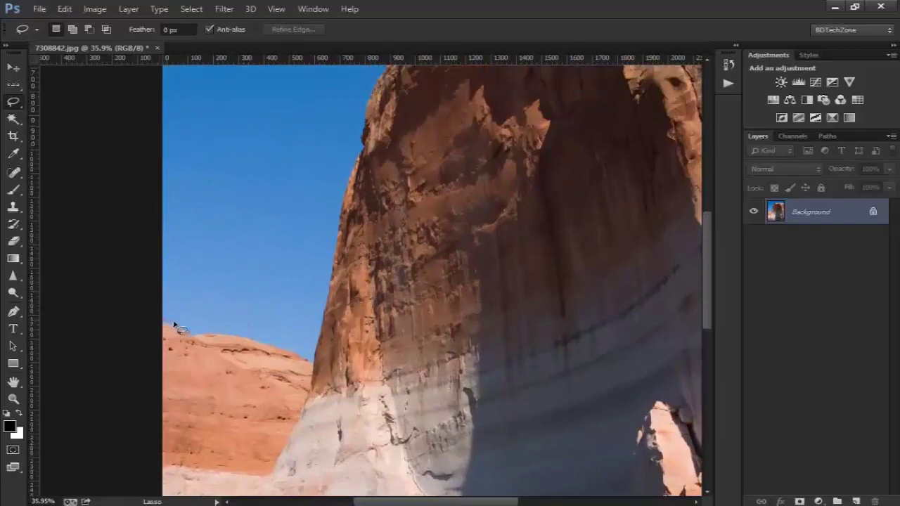
drag(181, 329, 199, 330)
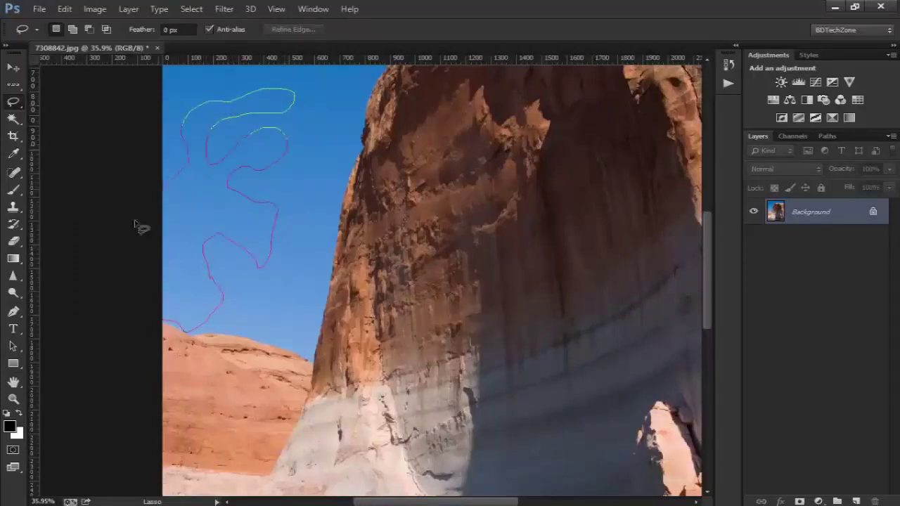
drag(136, 224, 172, 328)
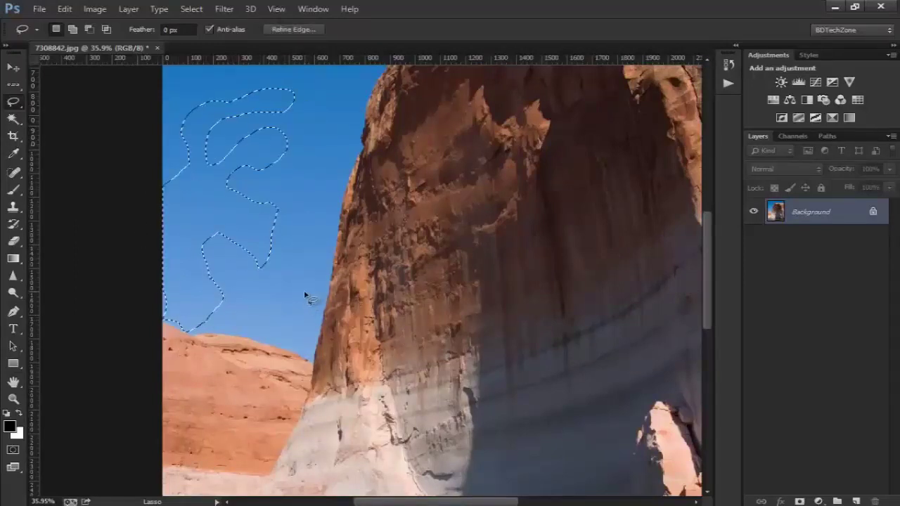
key(shift+F5)
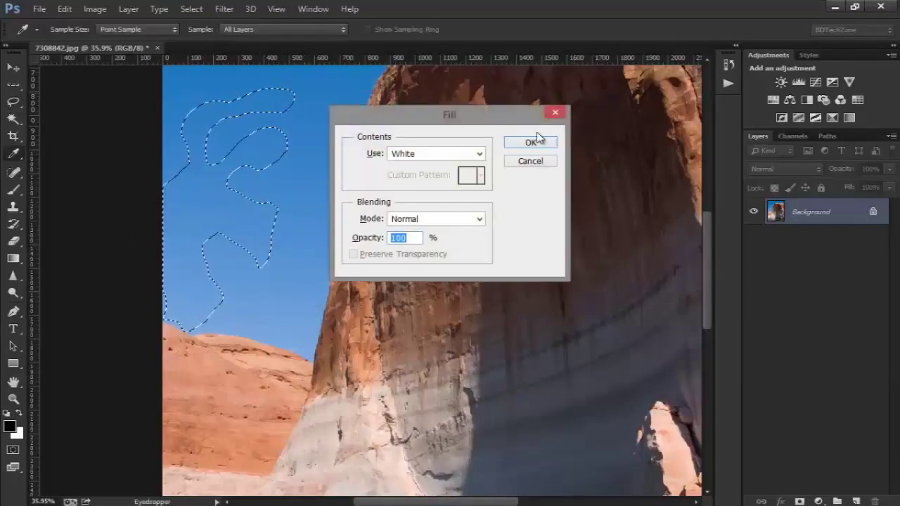
click(528, 143)
key(ctrl+d)
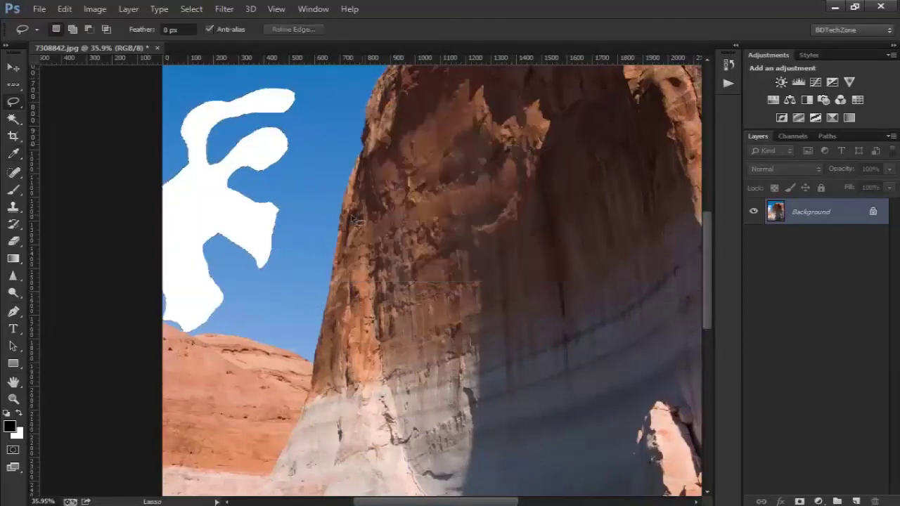
Draw a freehand Lasso selection in the upper sky above the cliff top.
scroll(358, 222, down, 2)
scroll(357, 221, down, 2)
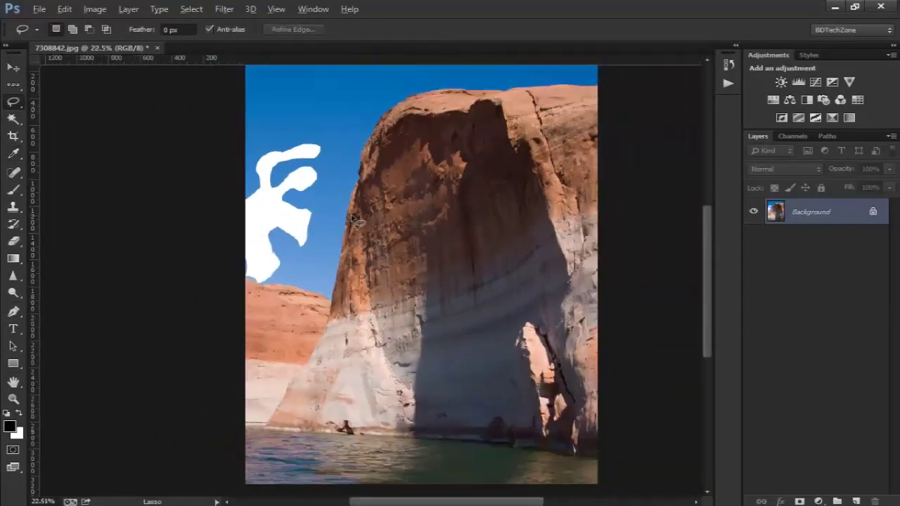
scroll(357, 221, up, 1)
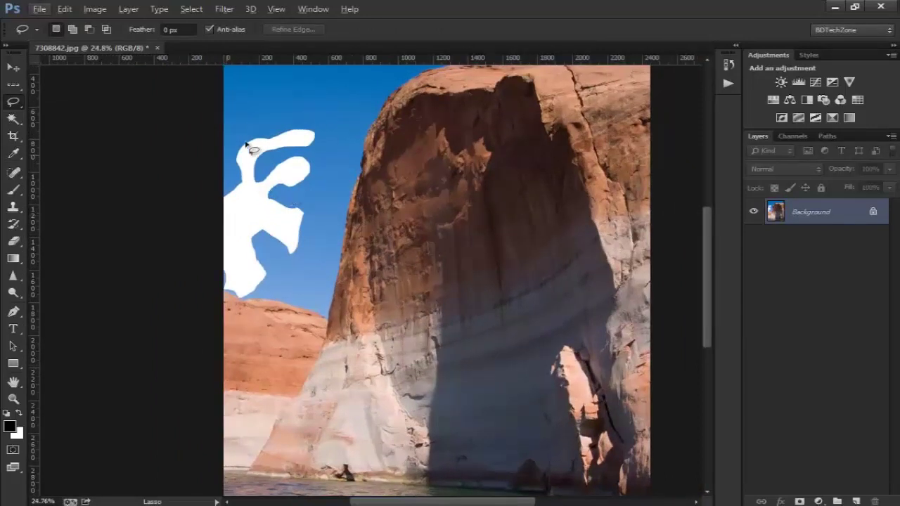
scroll(313, 102, up, 1)
scroll(434, 166, up, 2)
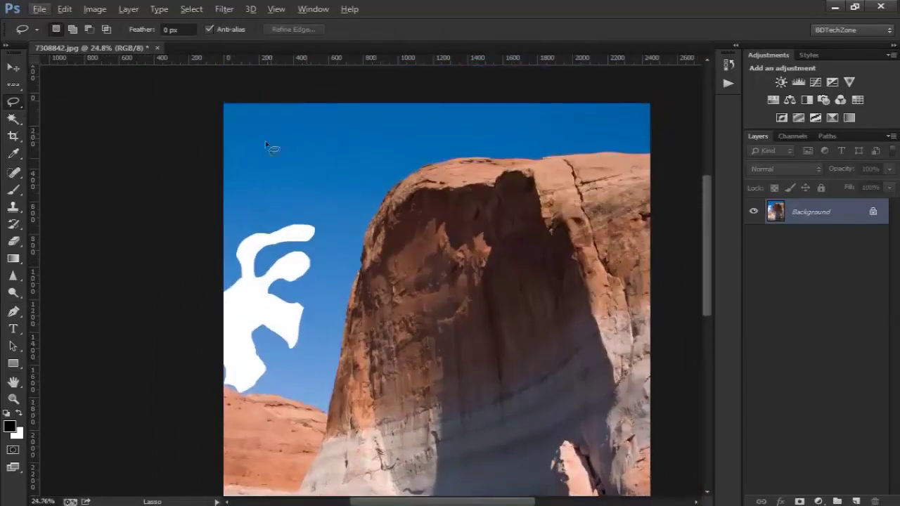
mouse_move(297, 130)
mouse_down()
mouse_move(317, 163)
mouse_move(402, 111)
mouse_move(297, 133)
mouse_up()
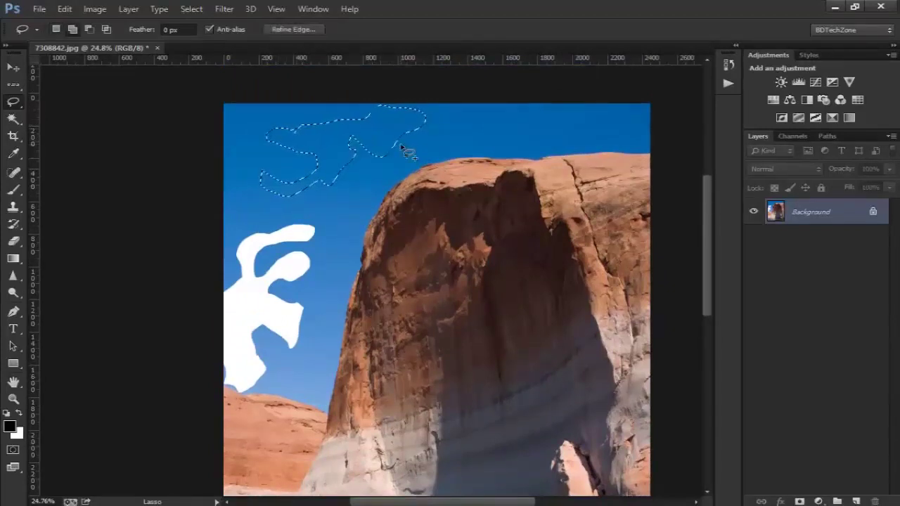
Fill the selection with a custom dark navy blue chosen in the Color Picker.
key(shift+F5)
click(479, 153)
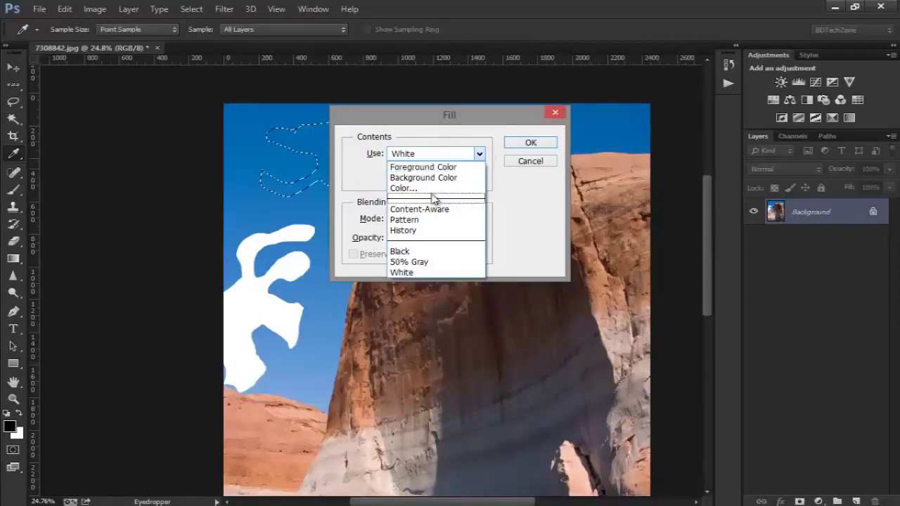
click(413, 188)
click(261, 175)
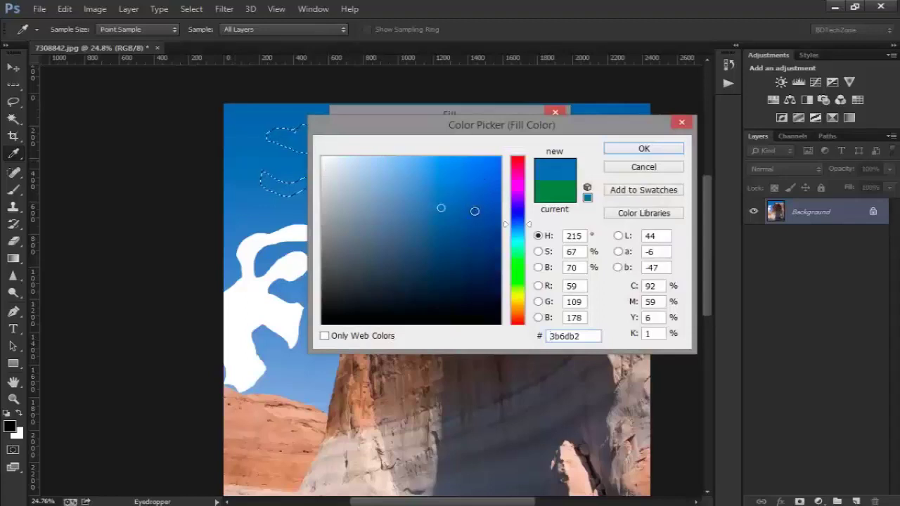
drag(474, 211, 493, 259)
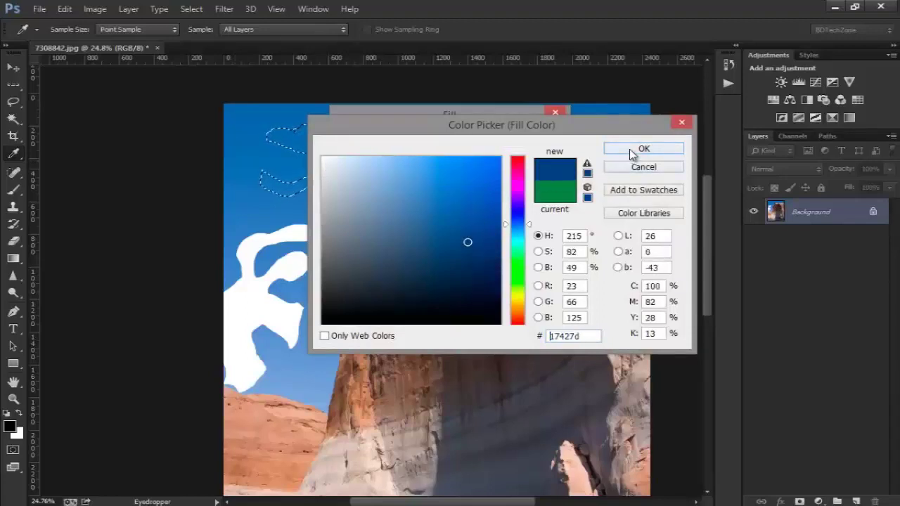
click(641, 149)
click(537, 146)
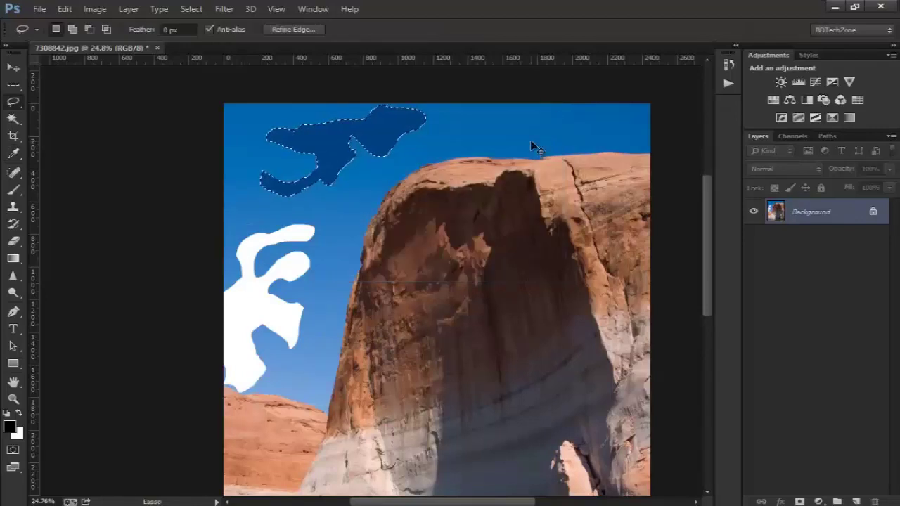
Deselect the blue patch and switch to the Polygonal Lasso Tool.
key(ctrl+d)
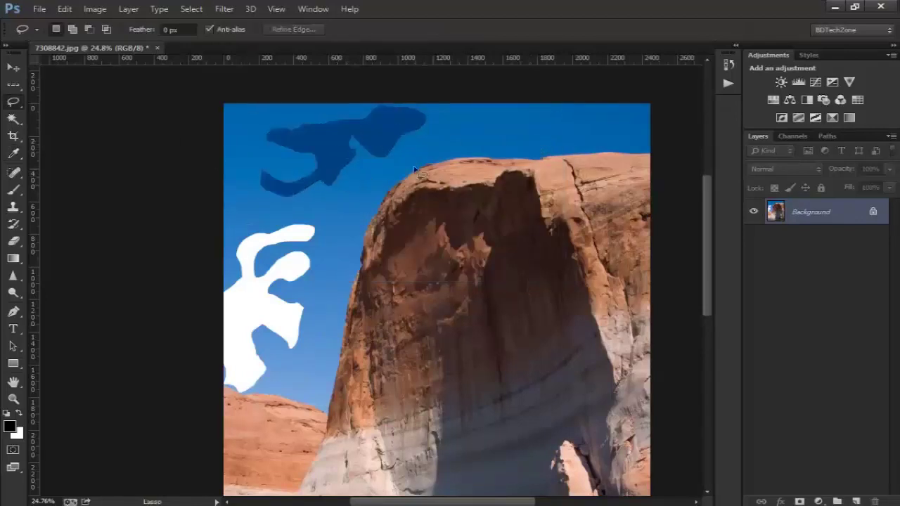
right_click(21, 105)
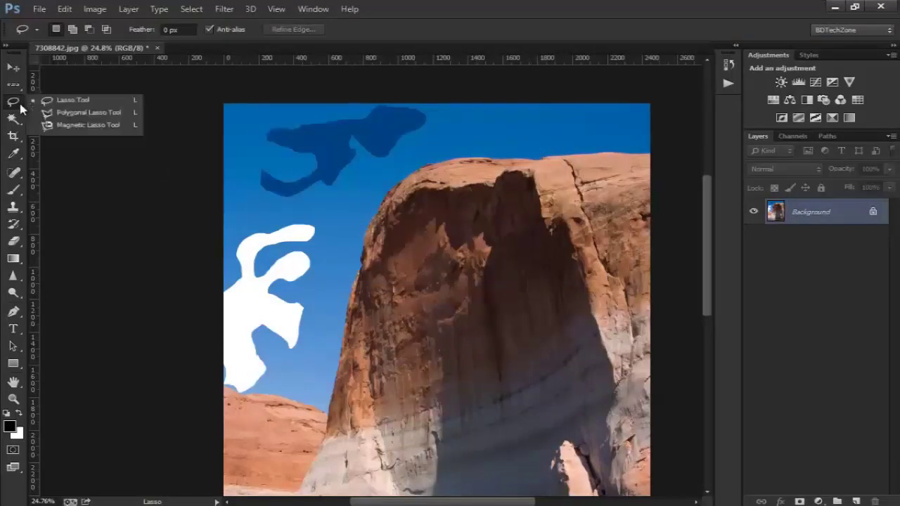
click(48, 114)
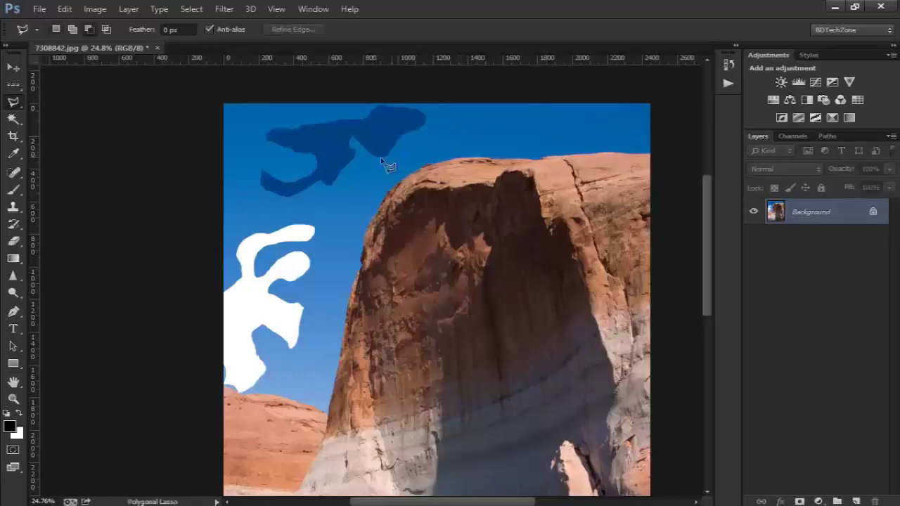
Outline a trial parallelogram in the upper sky, then drop the selection.
click(442, 139)
click(502, 145)
click(529, 121)
click(468, 122)
click(405, 159)
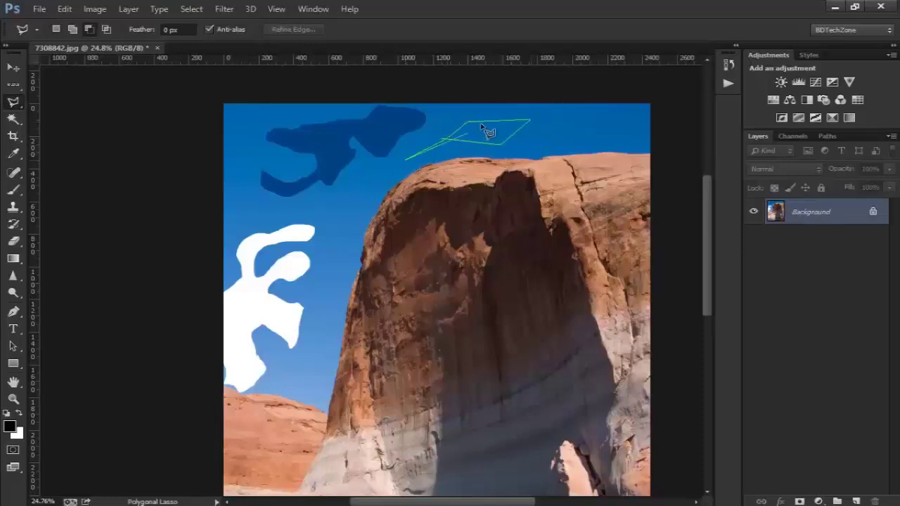
click(539, 113)
click(468, 114)
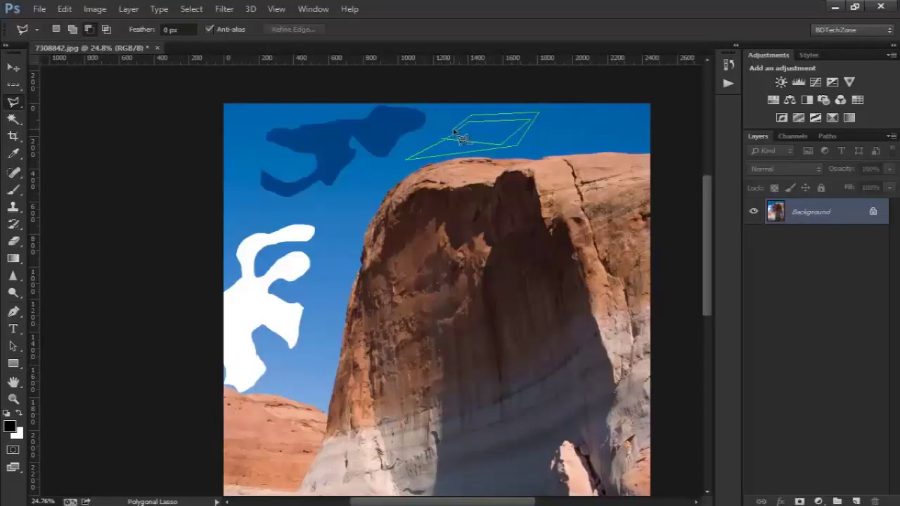
click(454, 132)
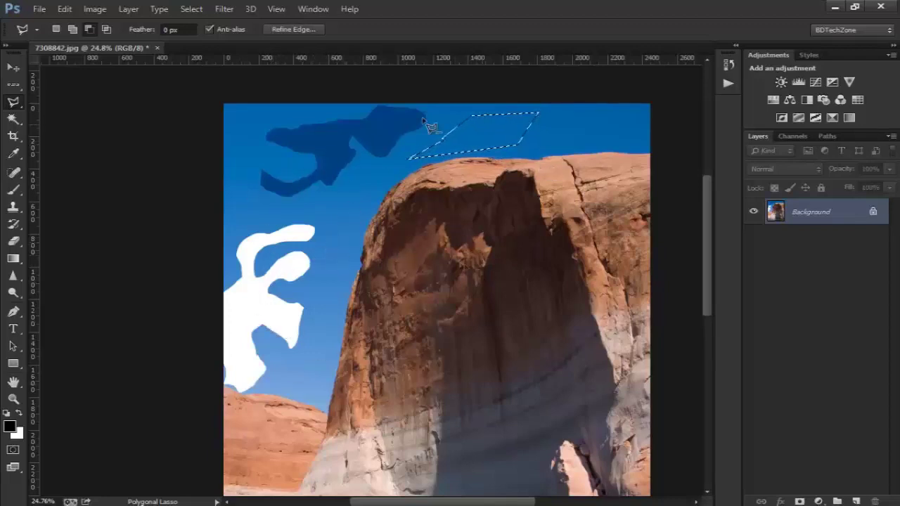
key(ctrl+d)
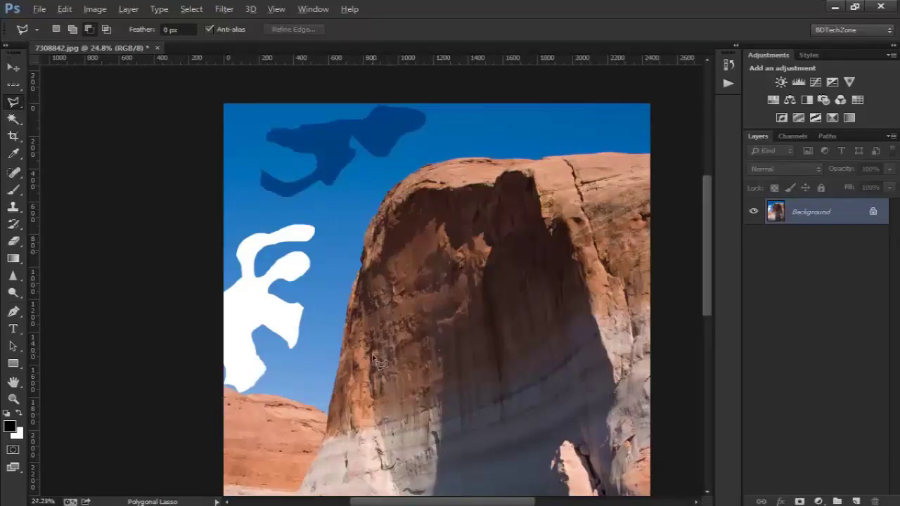
scroll(378, 362, up, 5)
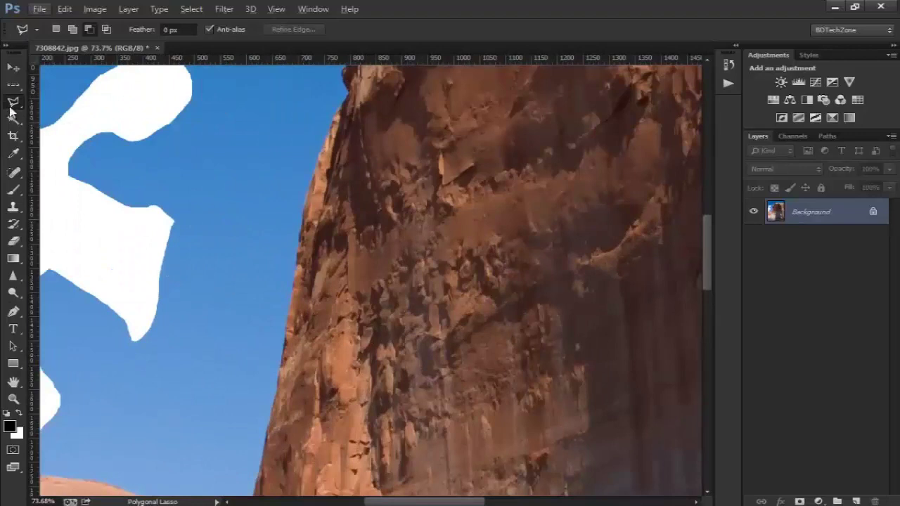
right_click(10, 107)
click(64, 100)
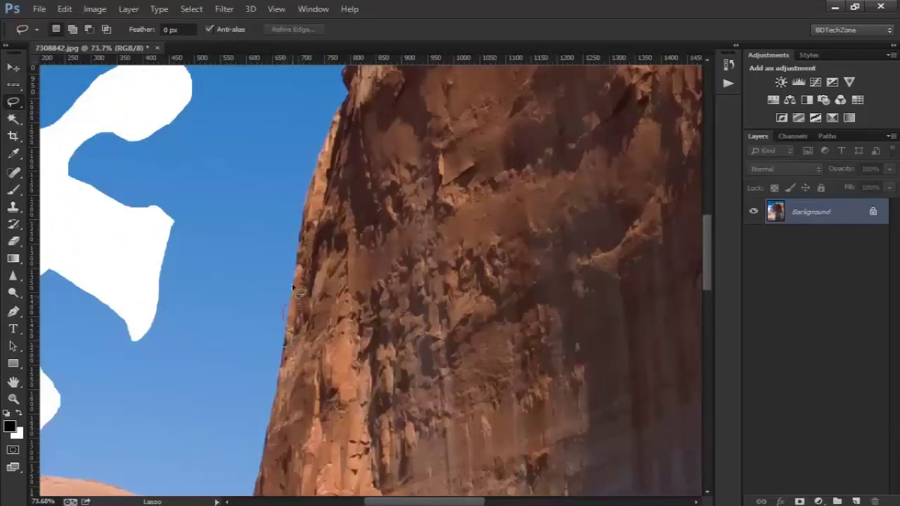
drag(293, 287, 304, 210)
drag(317, 158, 316, 157)
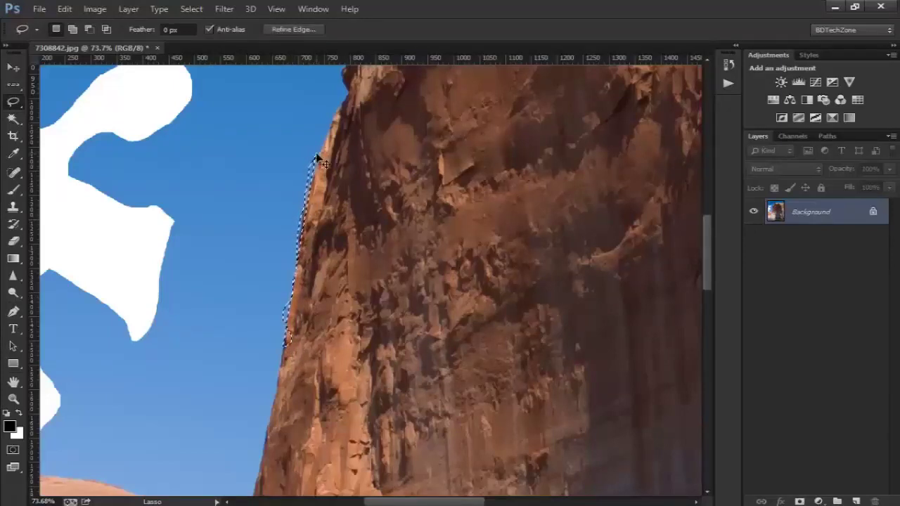
key(ctrl+d)
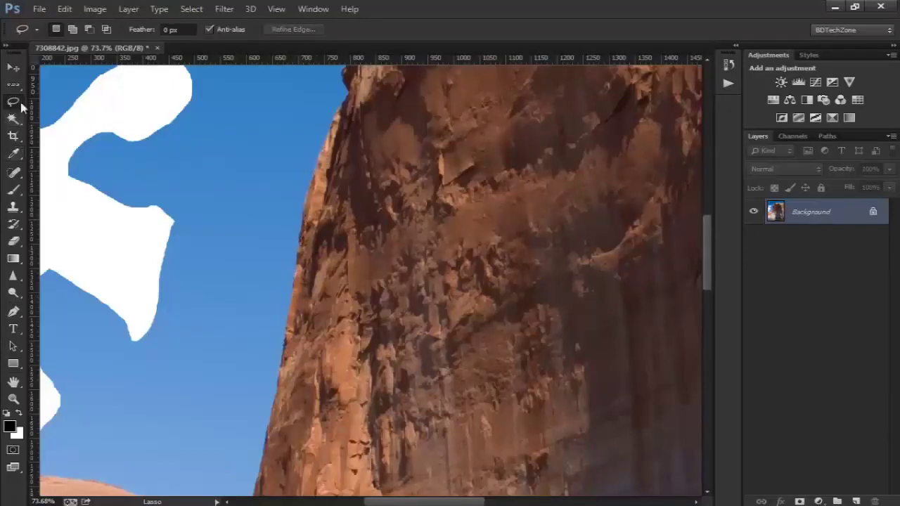
right_click(20, 106)
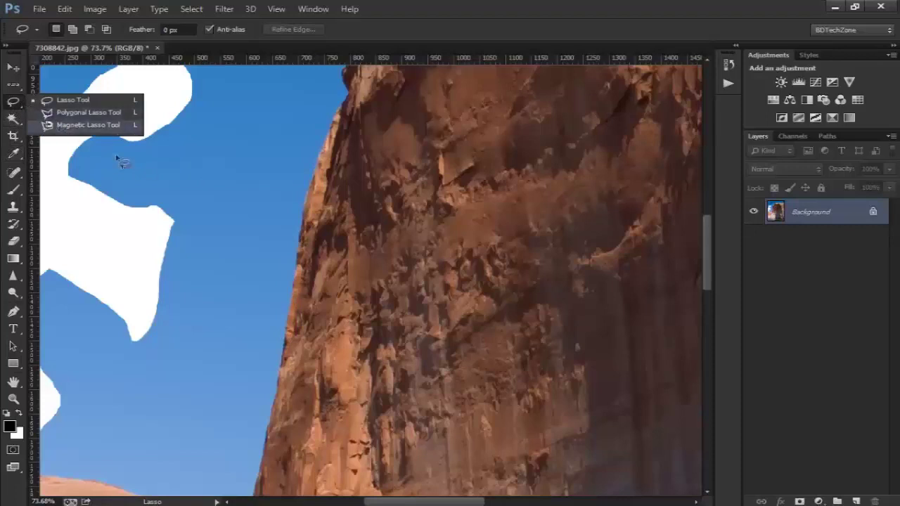
scroll(348, 244, down, 4)
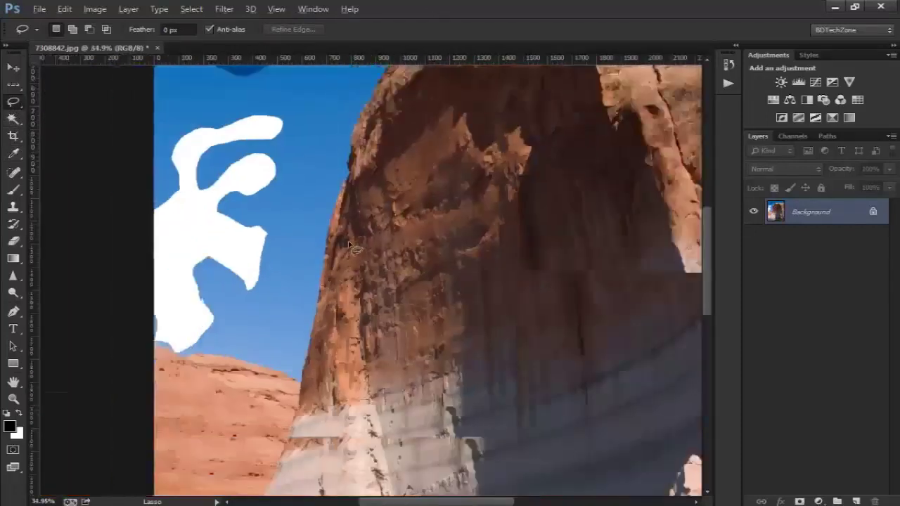
scroll(349, 244, down, 1)
Revert the photo to its opened state using the History panel's top snapshot.
click(730, 65)
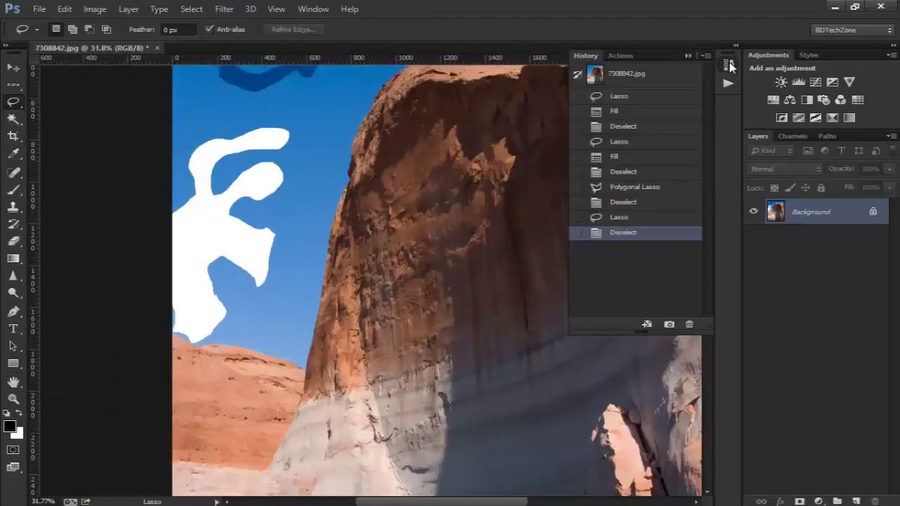
click(626, 77)
click(590, 130)
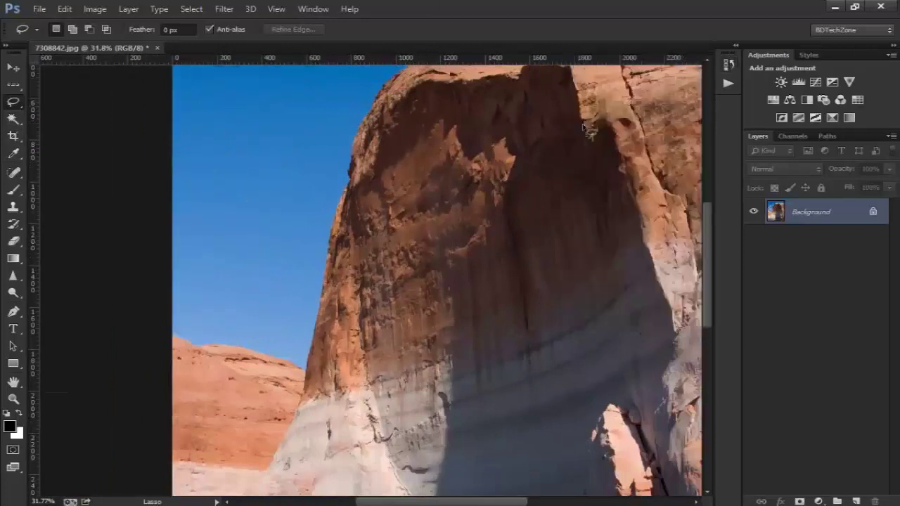
Switch to the Magnetic Lasso Tool and zoom around to inspect the ridge edge.
right_click(20, 104)
click(72, 121)
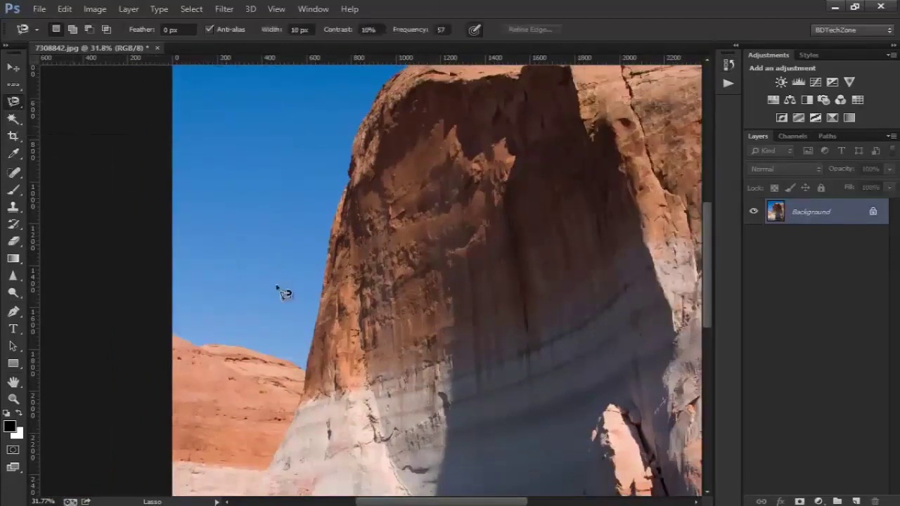
scroll(277, 328, up, 2)
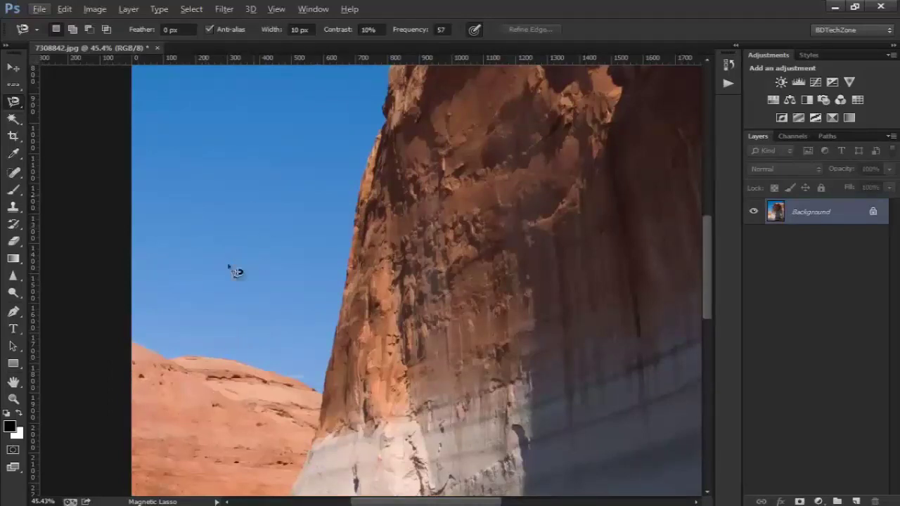
scroll(169, 359, up, 1)
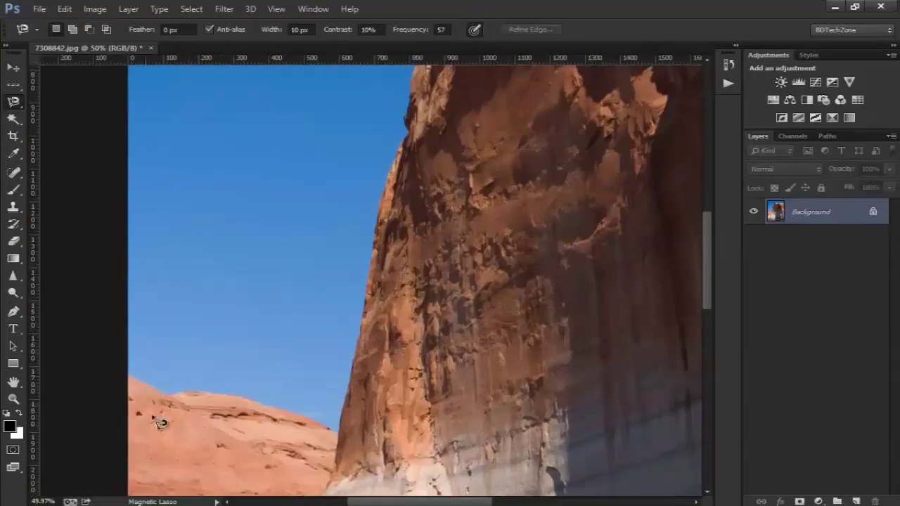
scroll(160, 422, up, 4)
scroll(160, 422, up, 8)
scroll(160, 422, up, 7)
scroll(161, 422, up, 6)
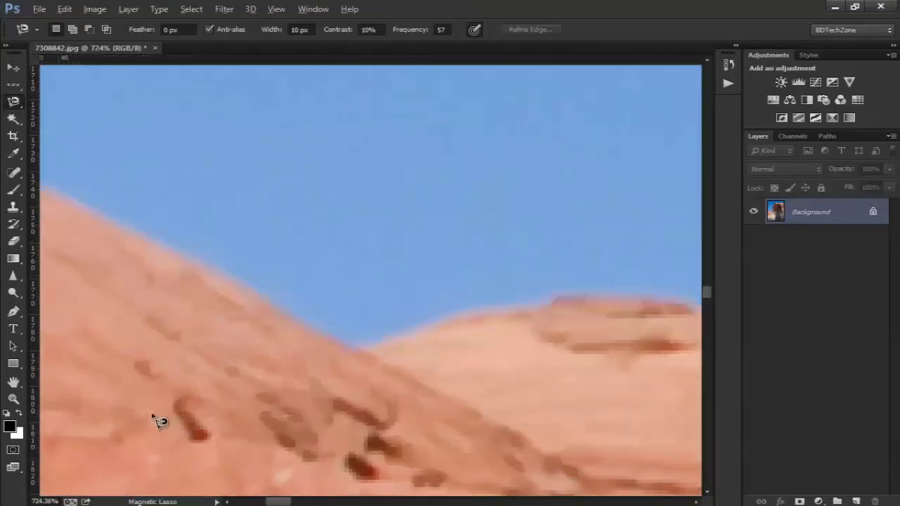
scroll(160, 422, up, 1)
scroll(161, 422, up, 1)
scroll(161, 422, up, 1)
scroll(161, 422, up, 1)
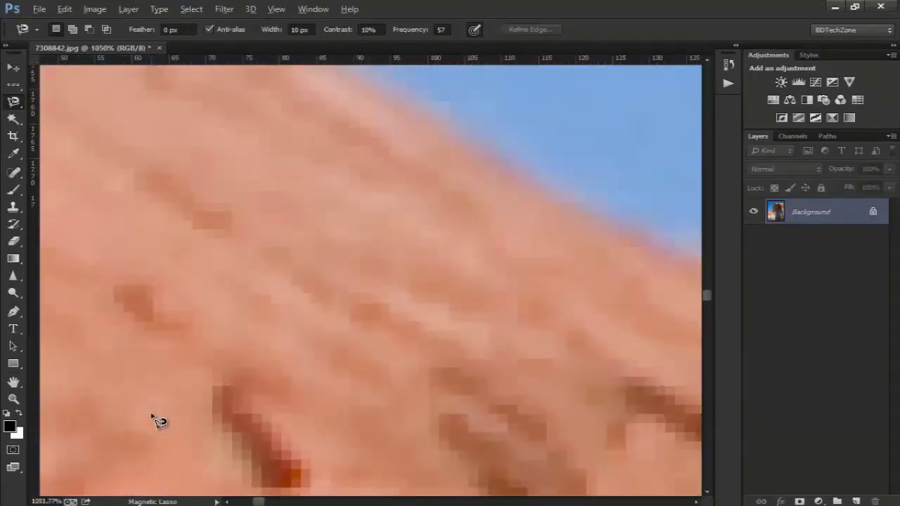
drag(160, 422, 249, 261)
mouse_move(302, 197)
mouse_down()
mouse_move(495, 382)
mouse_move(379, 320)
mouse_move(489, 363)
mouse_up()
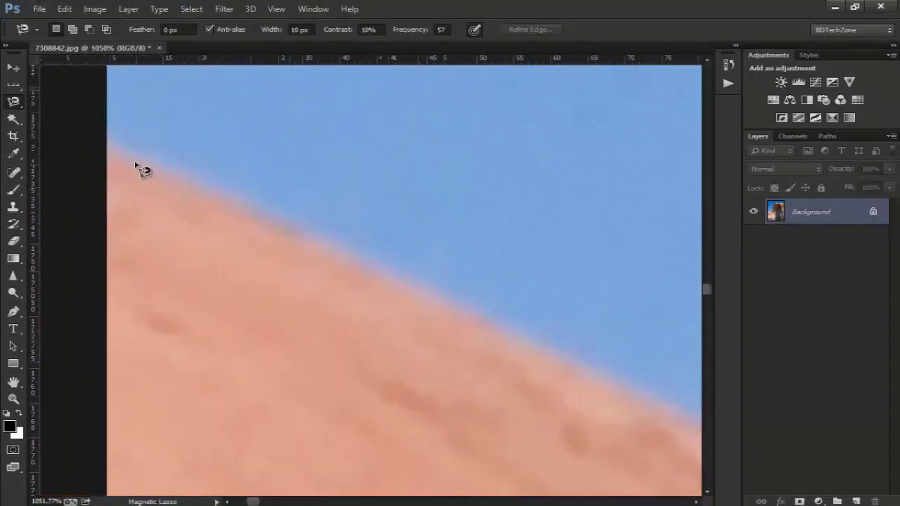
scroll(175, 184, up, 2)
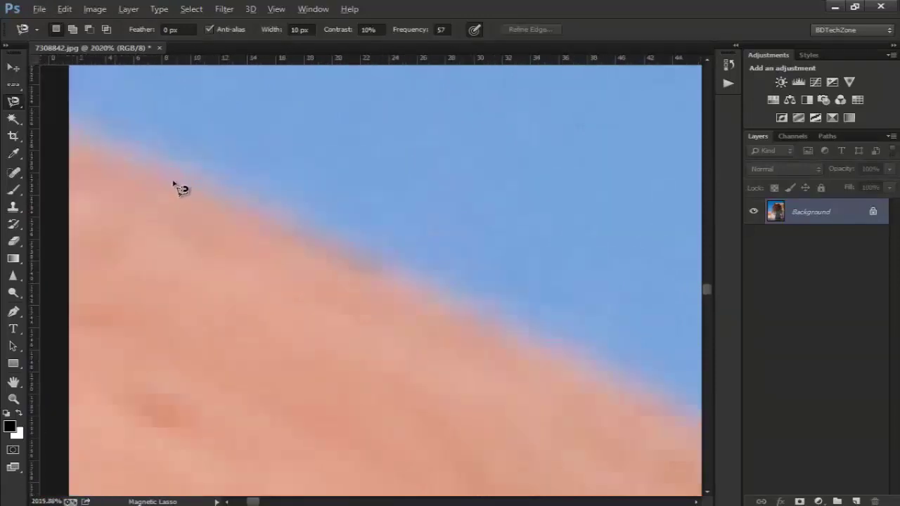
scroll(174, 184, up, 2)
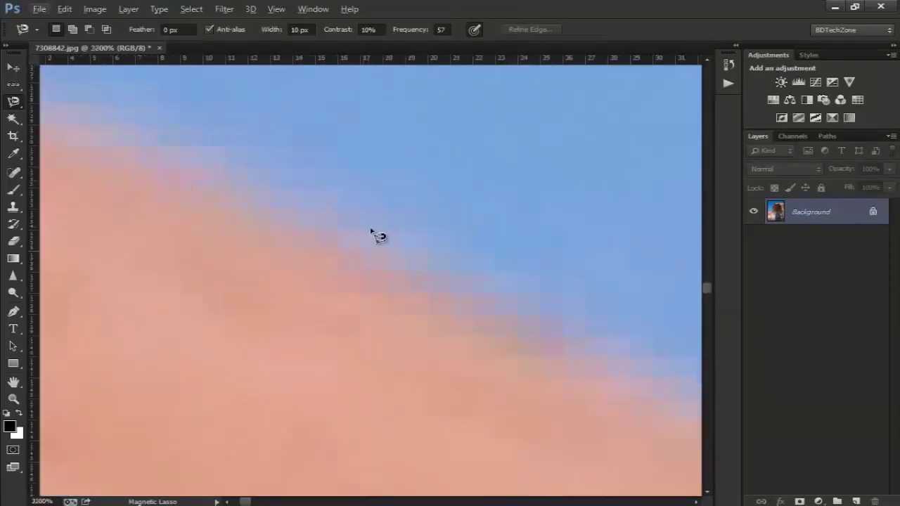
double_click(14, 383)
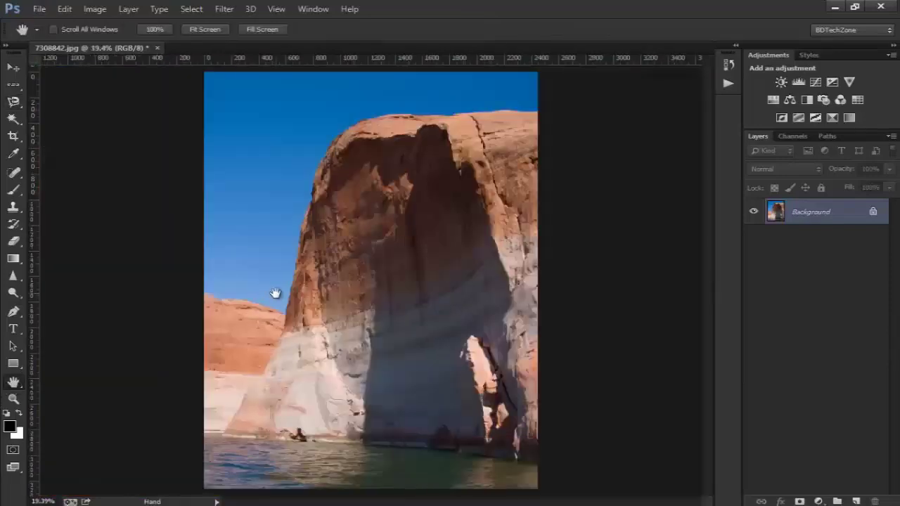
scroll(276, 294, up, 3)
scroll(126, 339, up, 2)
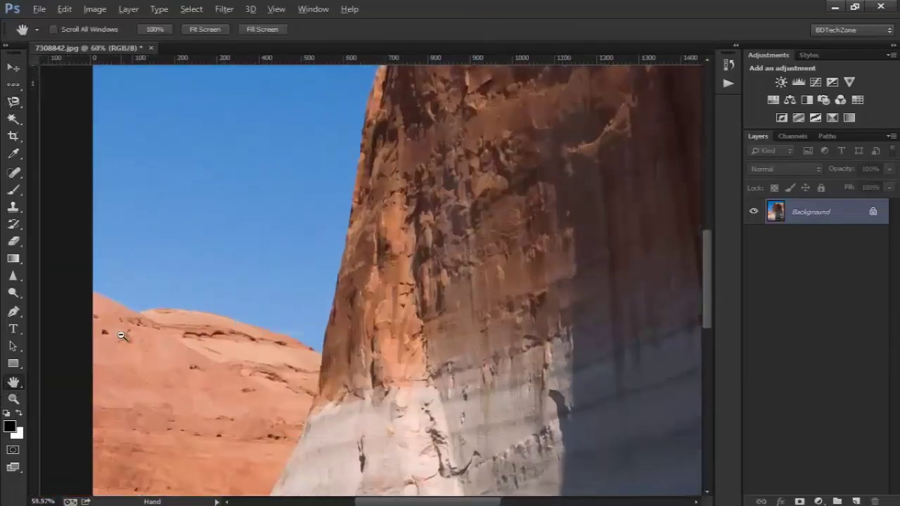
Trace a Magnetic Lasso loop along the left ridge and cliff, removing a stray anchor.
drag(16, 104, 67, 126)
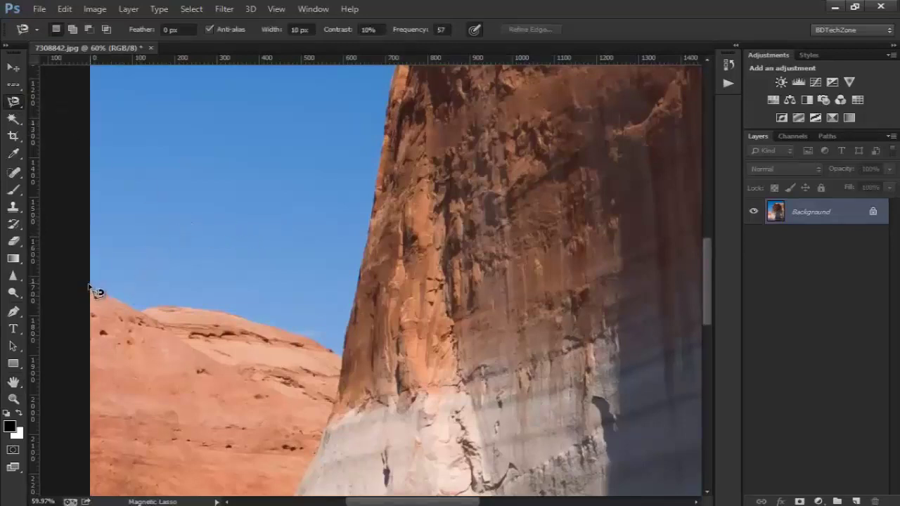
click(91, 287)
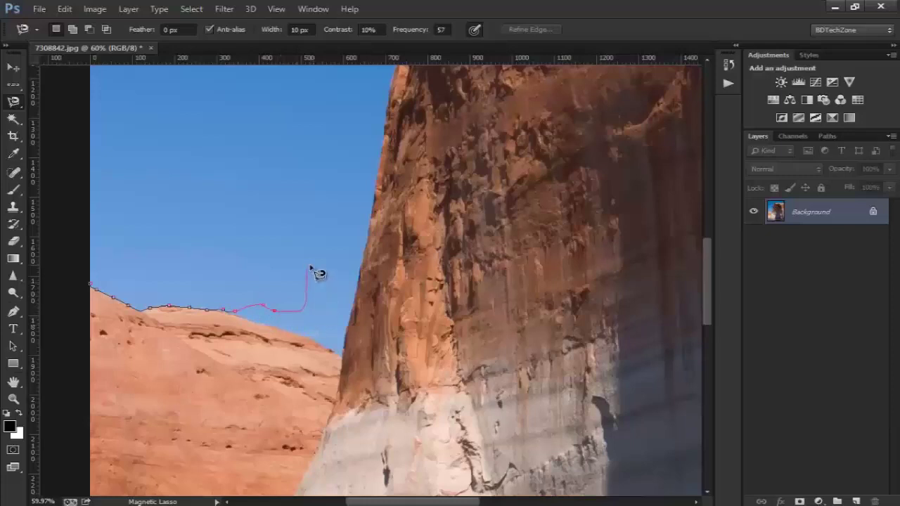
key(BackSpace)
key(BackSpace)
key(BackSpace)
key(BackSpace)
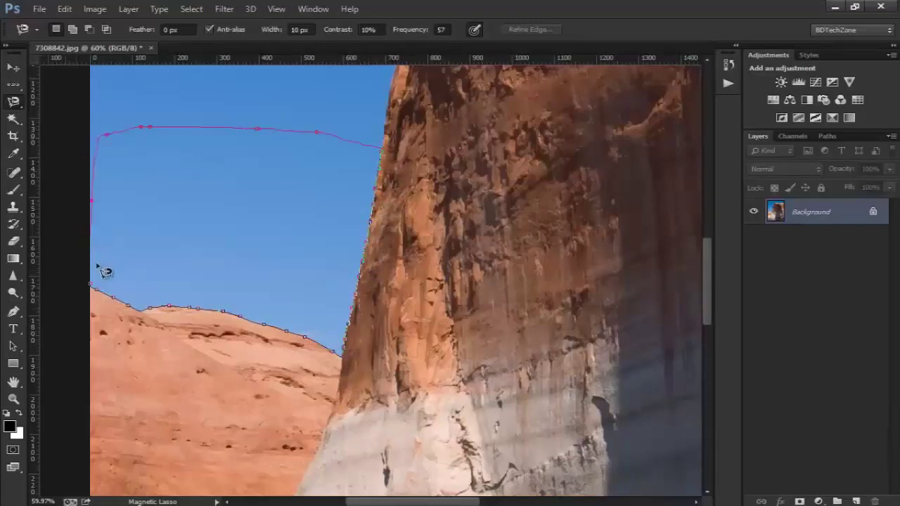
click(99, 290)
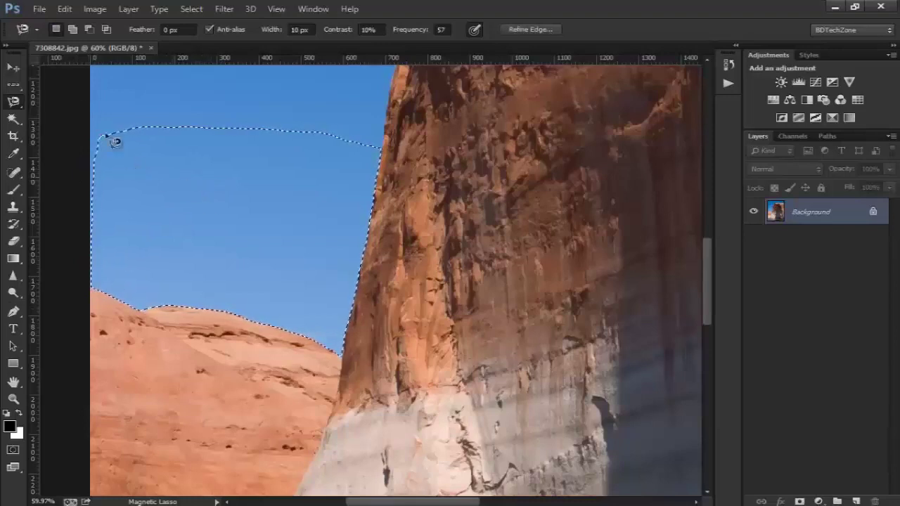
Drag the selected sky right and down with the Move tool, then undo the move.
click(13, 67)
drag(261, 195, 359, 224)
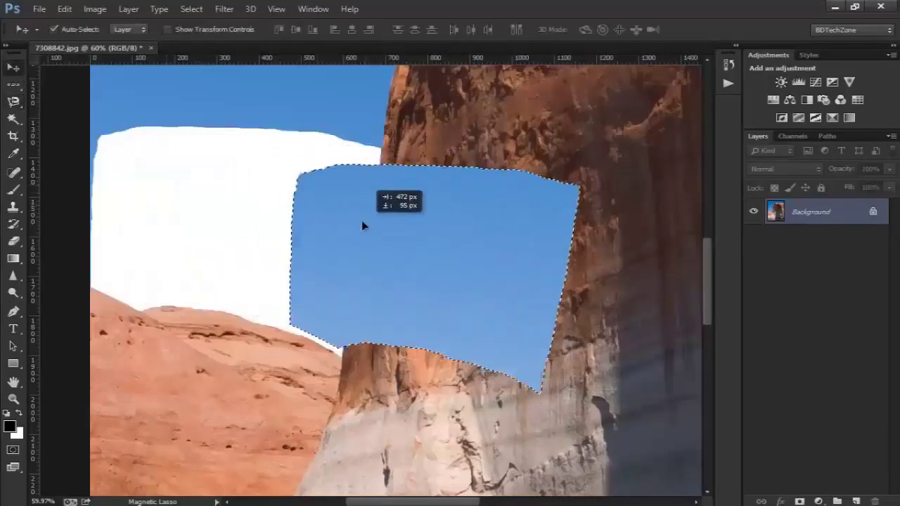
key(ctrl+d)
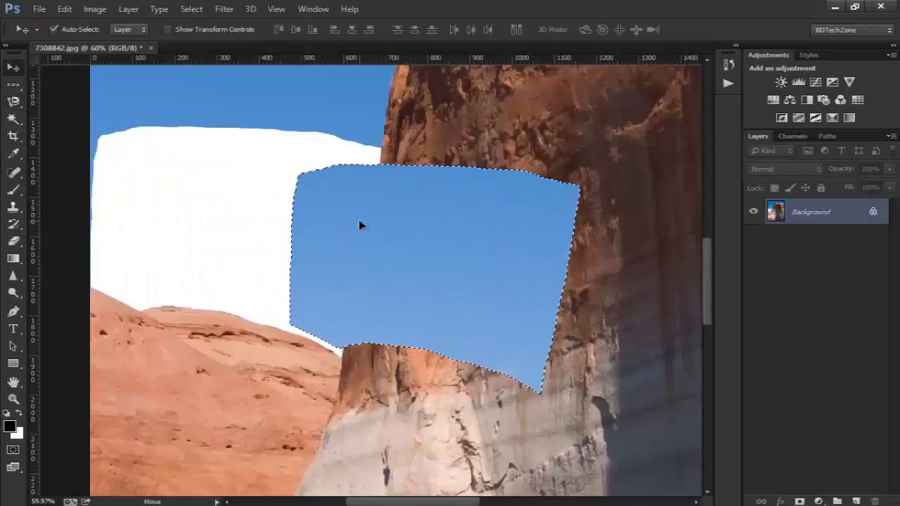
key(ctrl+d)
key(ctrl+alt+z)
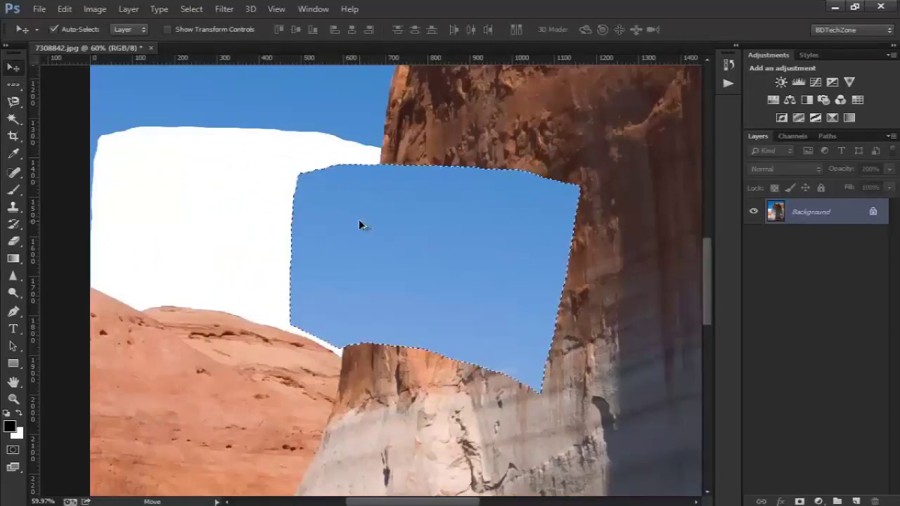
key(ctrl+alt+z)
key(ctrl+d)
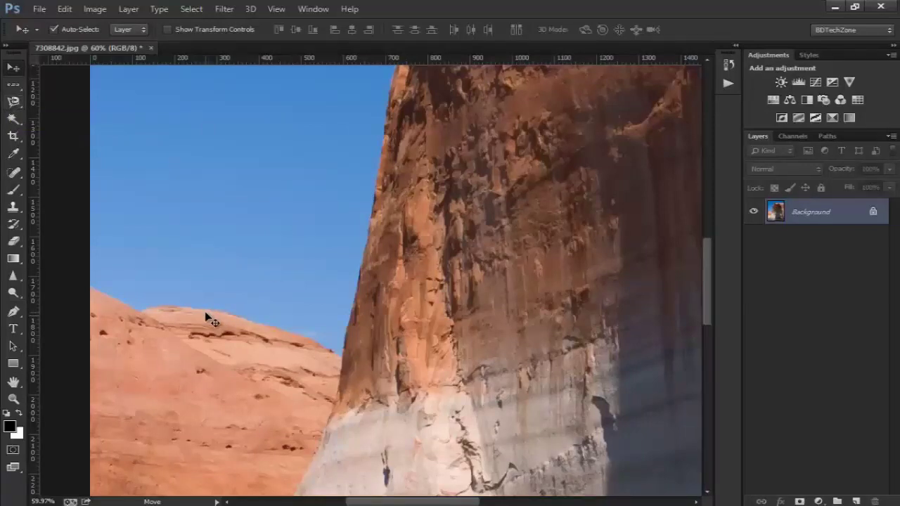
scroll(211, 320, up, 2)
scroll(215, 320, up, 2)
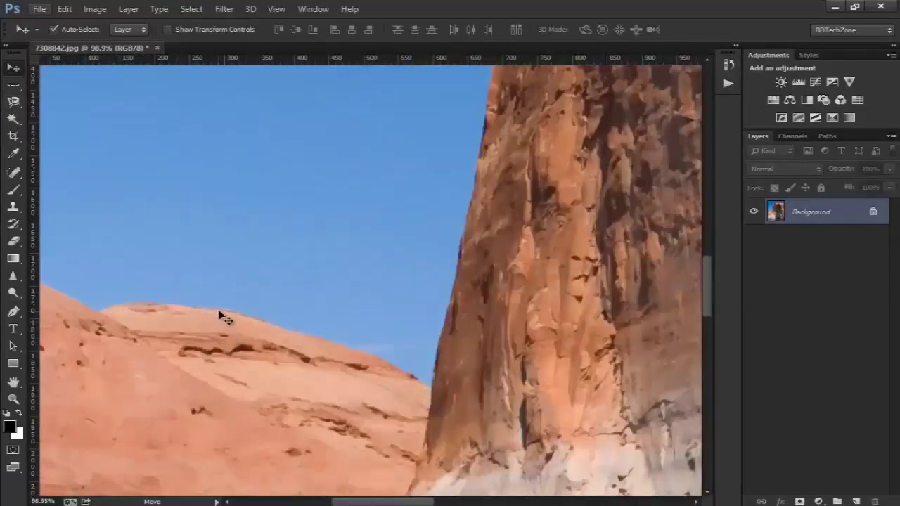